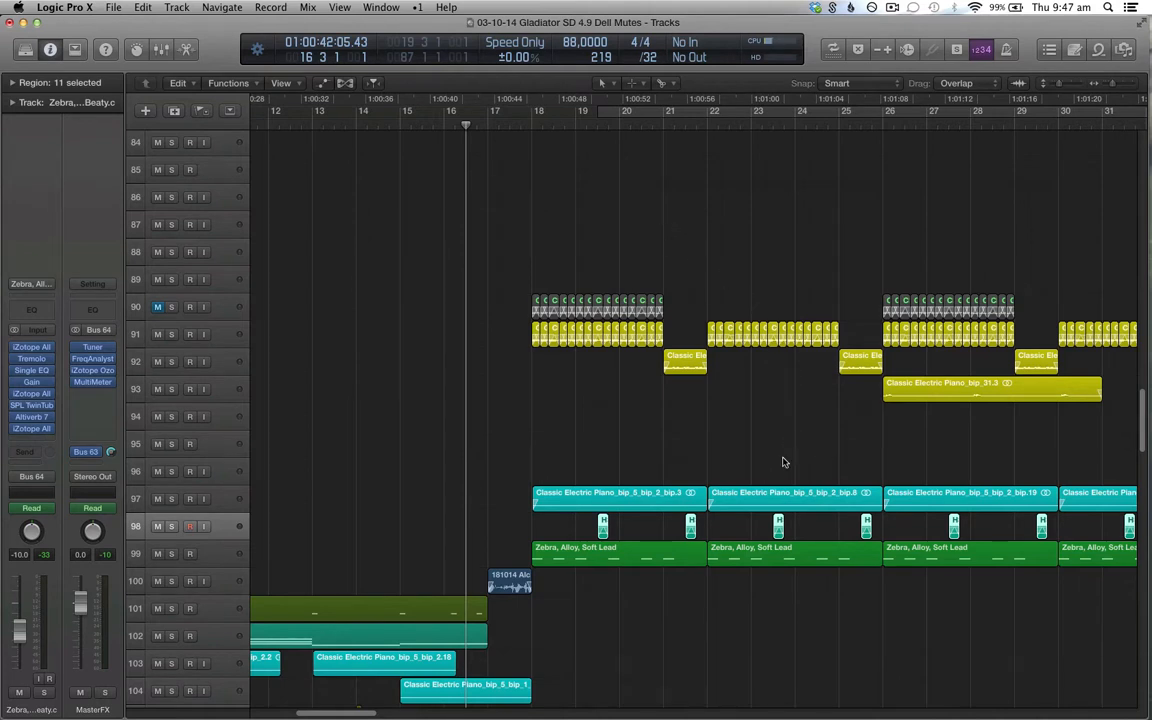
Set the cycle range to the first Zebra, Alloy, Soft Lead region, bars 18 to 22, and solo track 91
left_click(667, 563)
key("c")
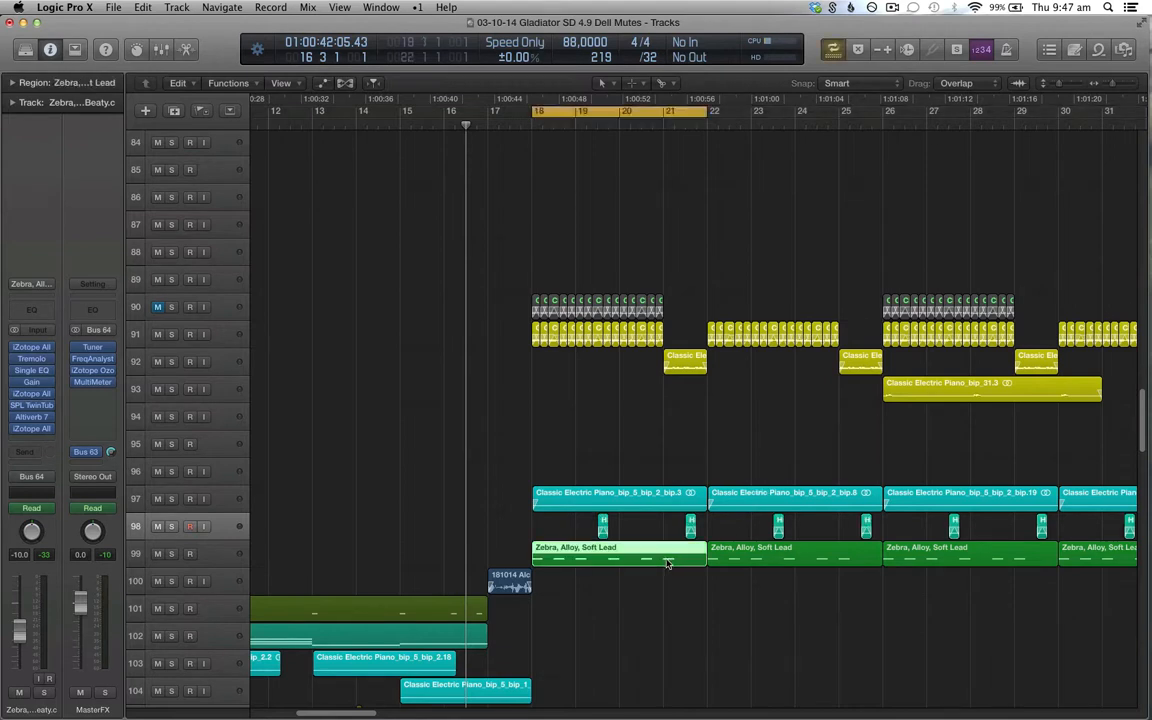
key("t")
key("t")
left_click(234, 332)
left_click(172, 335)
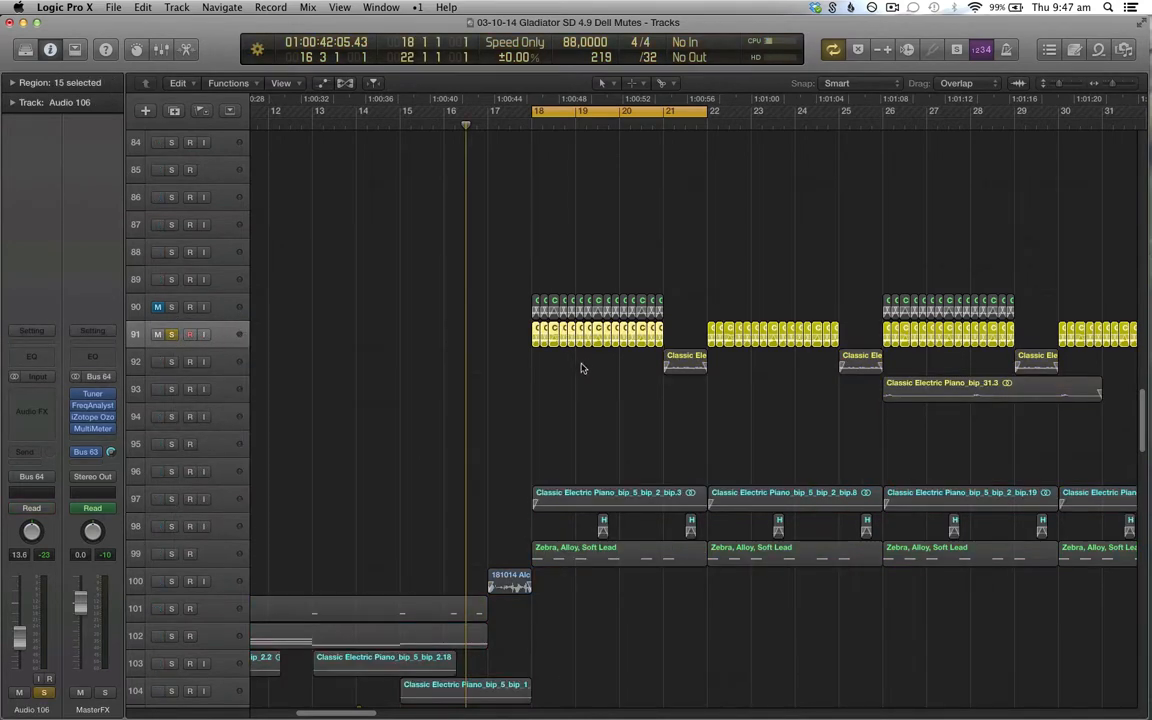
Duplicate track 91, place one continuous piano region on the new track from bar 18 to 21, and unsolo track 91
key("super+d")
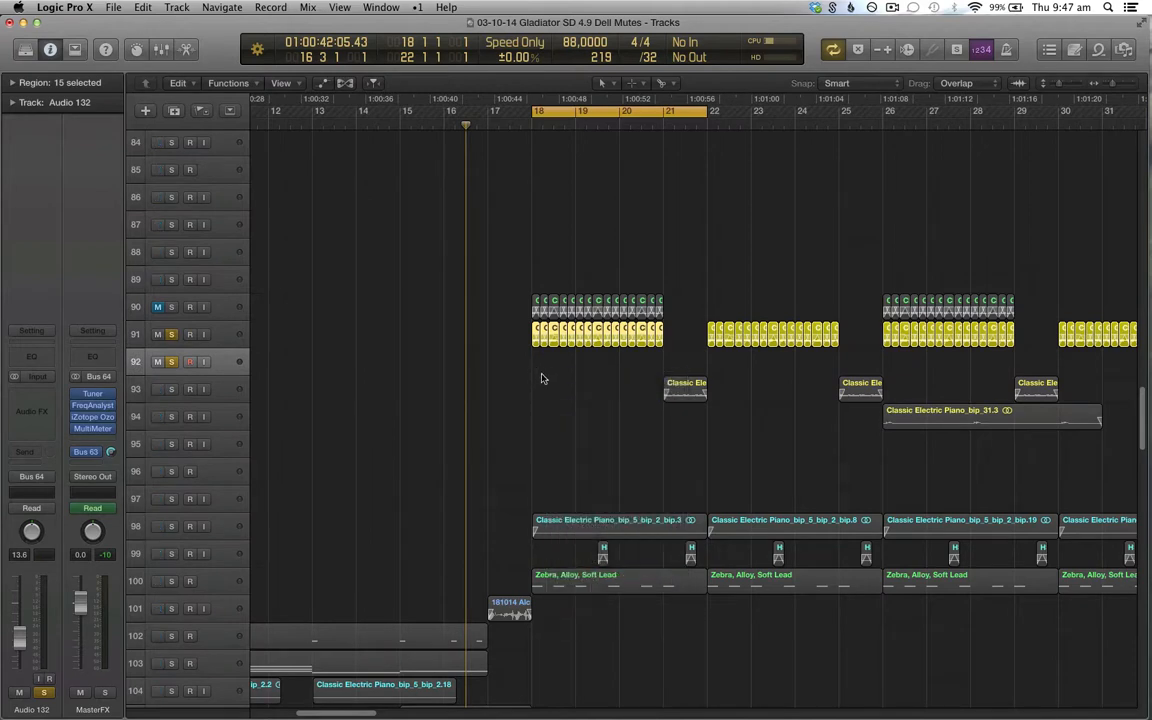
left_click_drag(536, 339, 663, 368)
left_click(171, 334)
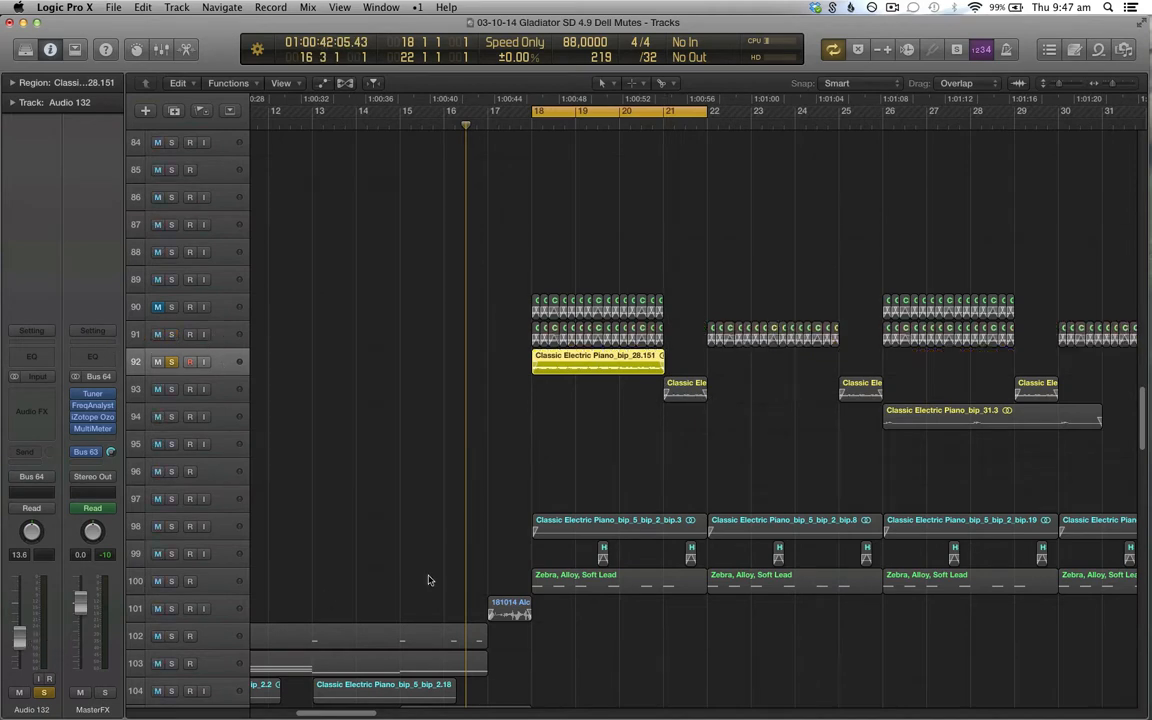
Extend the piano region on track 92 past bar 22, split it at bar 22 and delete the excess
key("space")
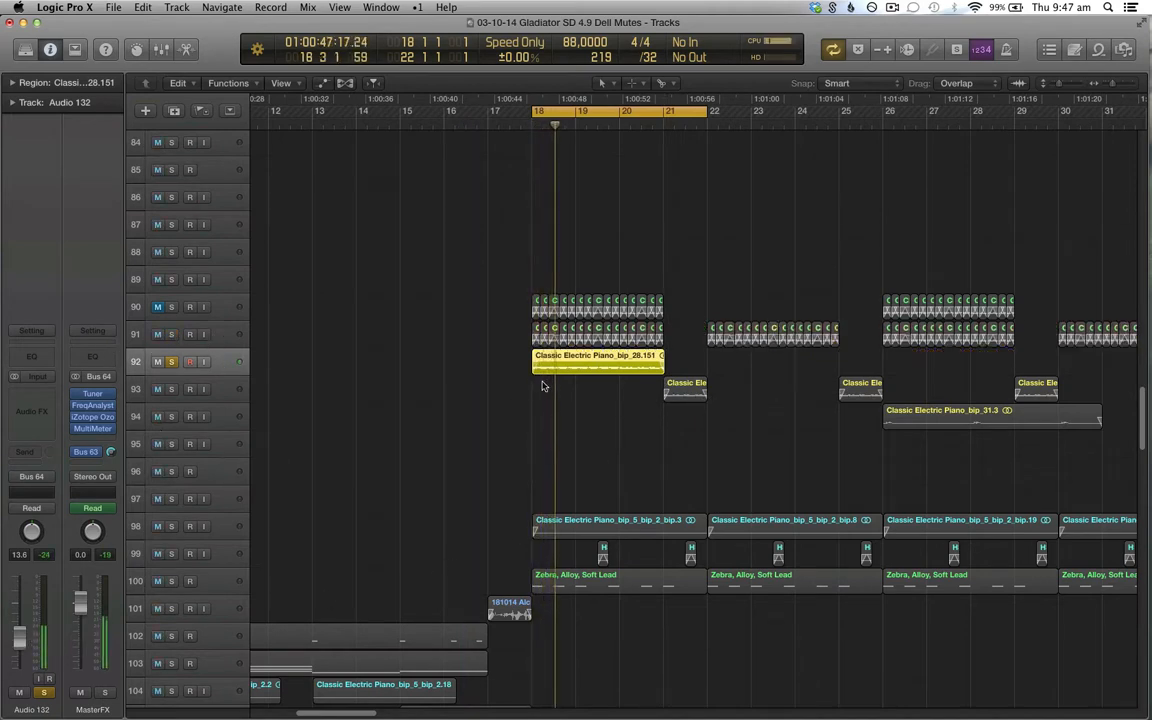
left_click_drag(660, 370, 738, 373)
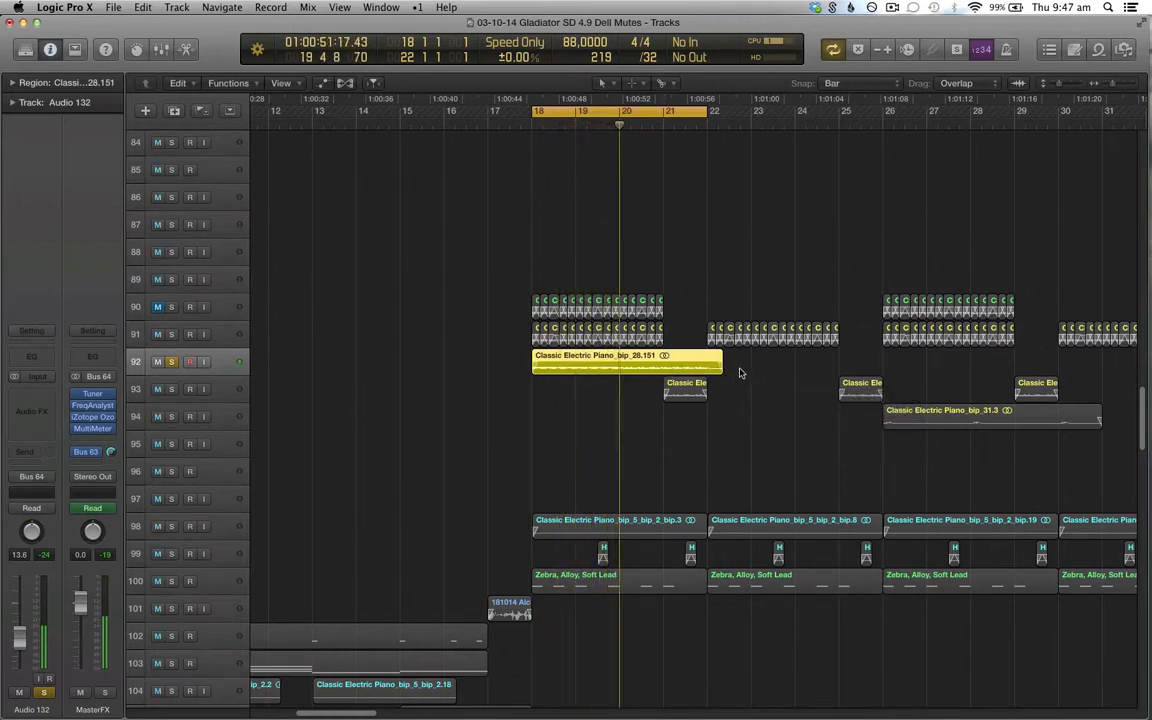
right_click(713, 360)
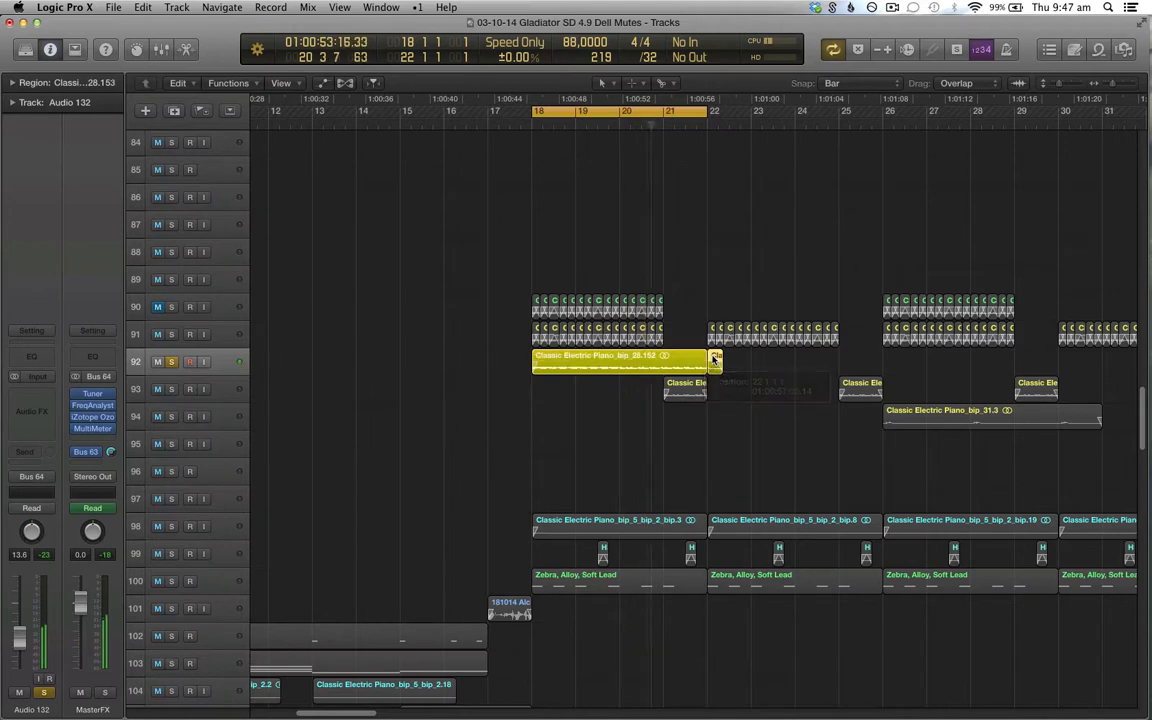
key("Delete")
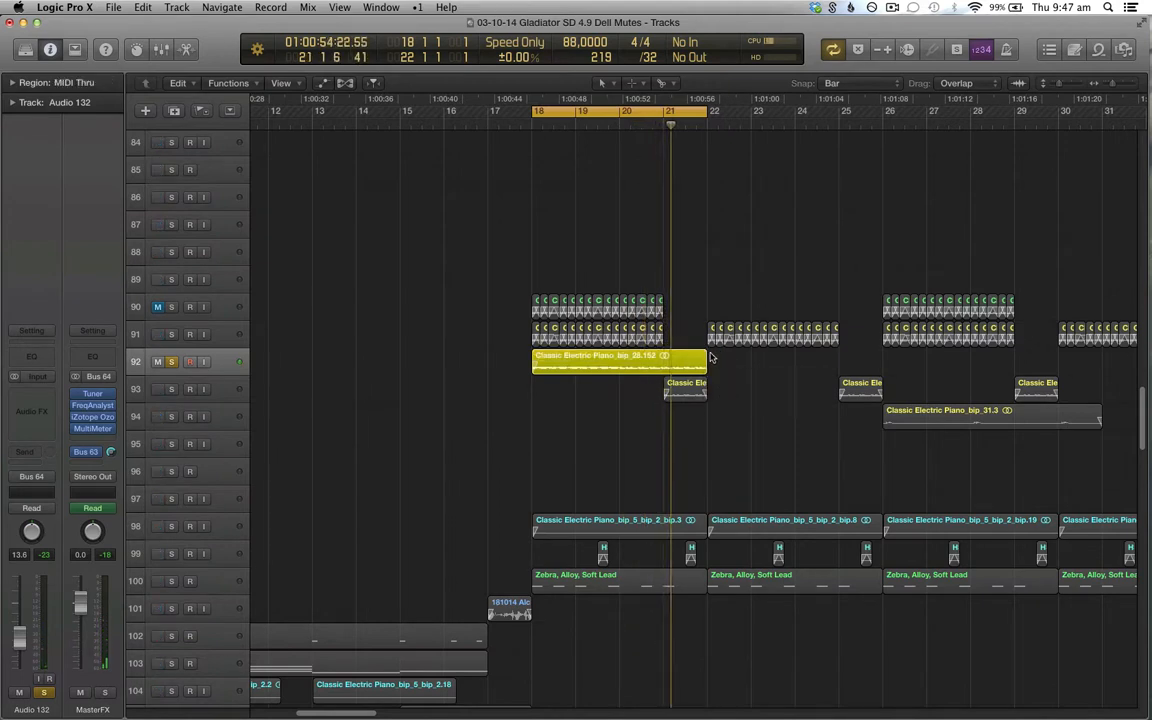
left_click(680, 365)
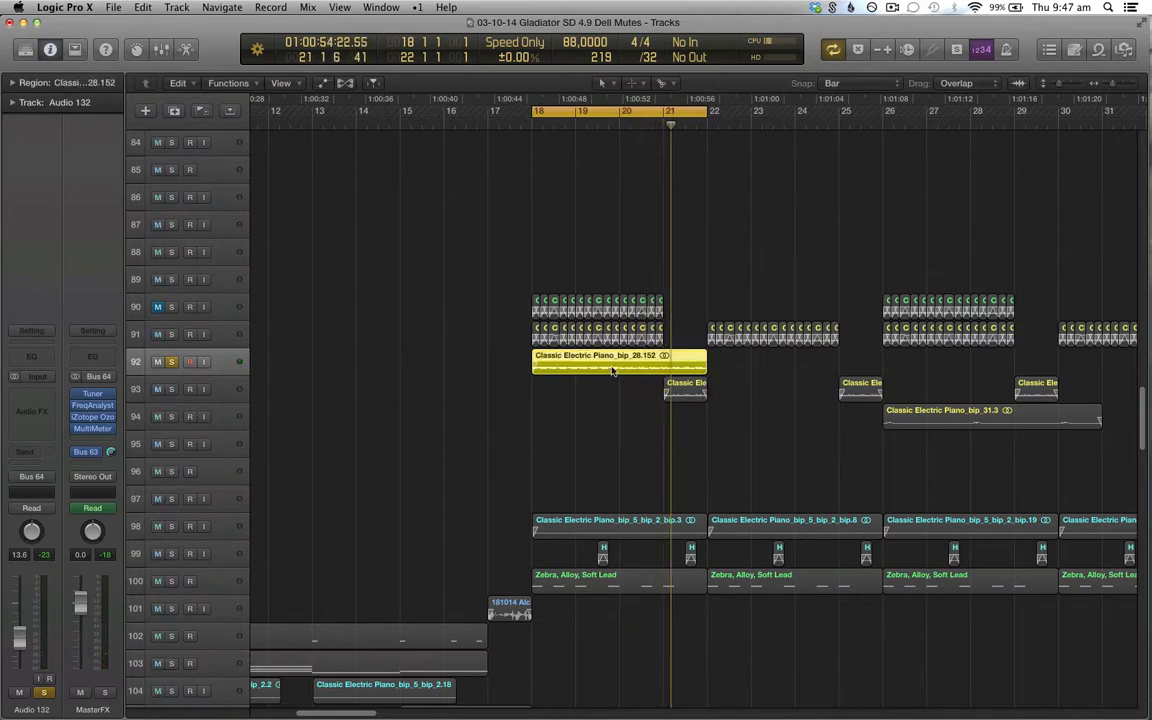
Set the Fade Out of the piano region on track 92 to 10
left_click(12, 82)
double_click(84, 232)
type("10")
key("Return")
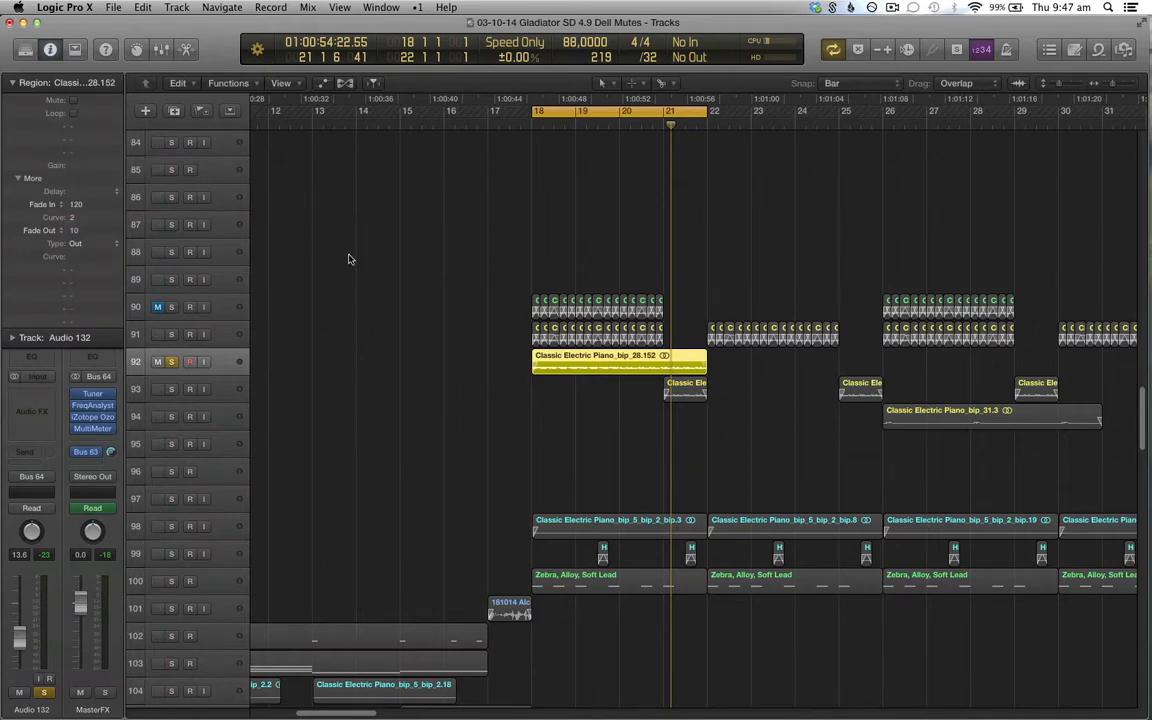
Solo the beat track 82 and play it together with the piano on track 92
scroll(592, 339, "up", 10)
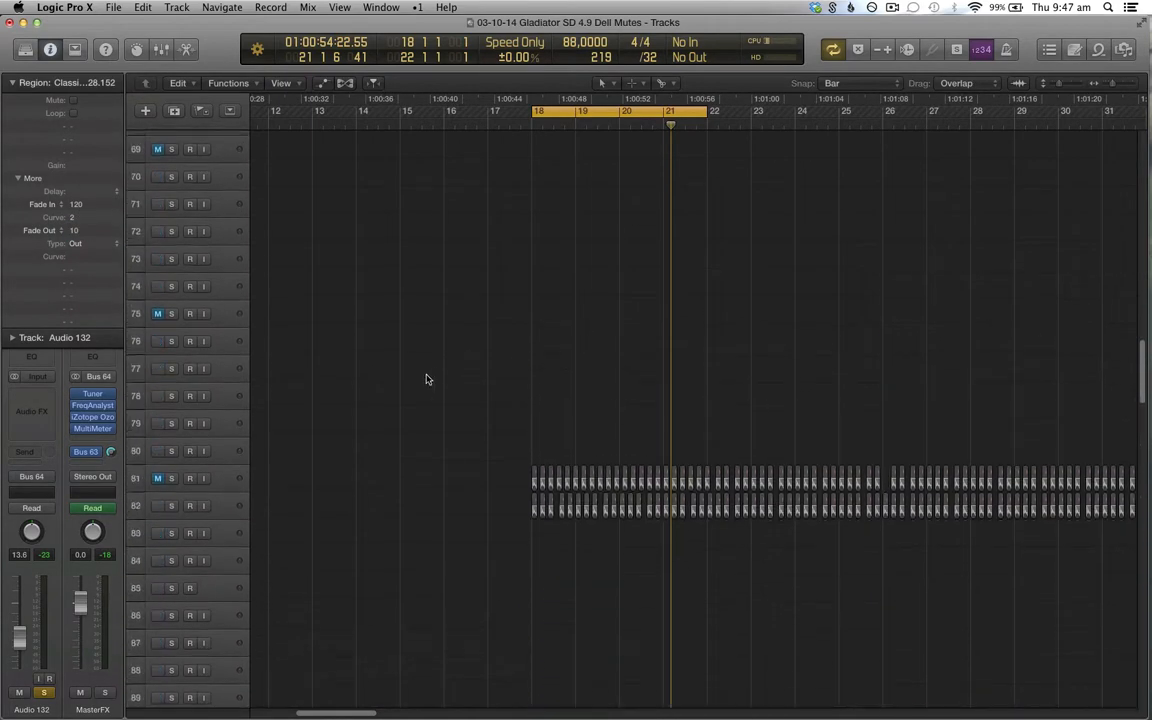
left_click(226, 502)
left_click(171, 506)
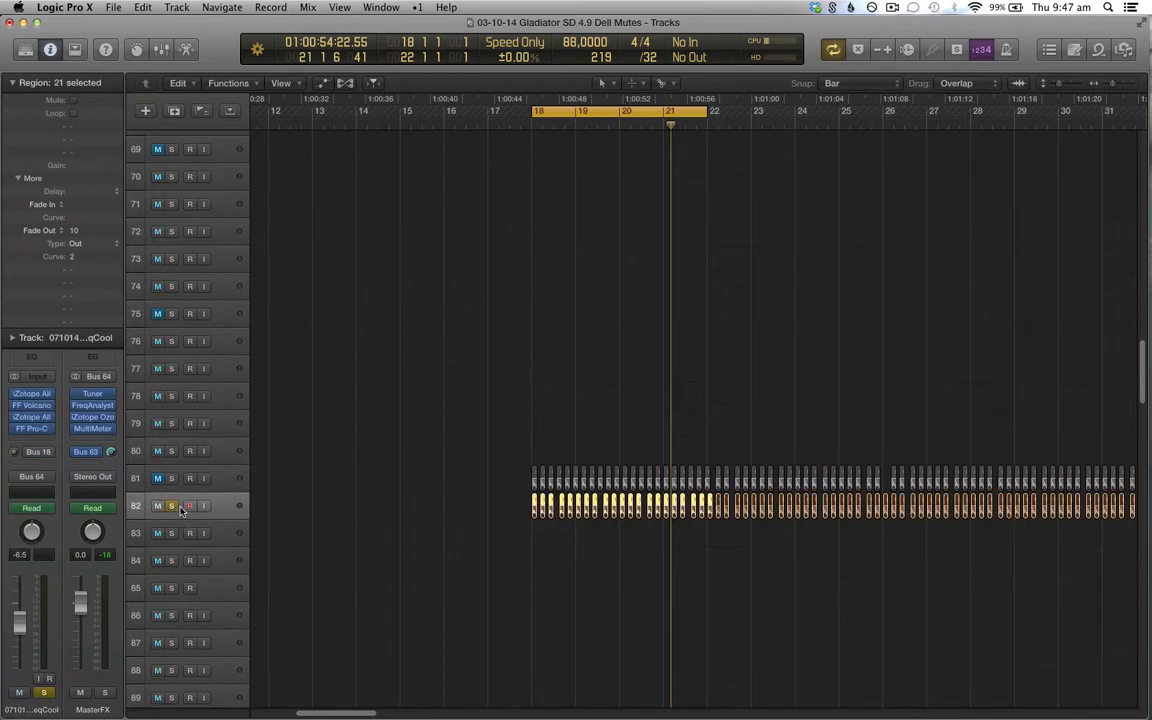
scroll(363, 543, "down", 5)
key("space")
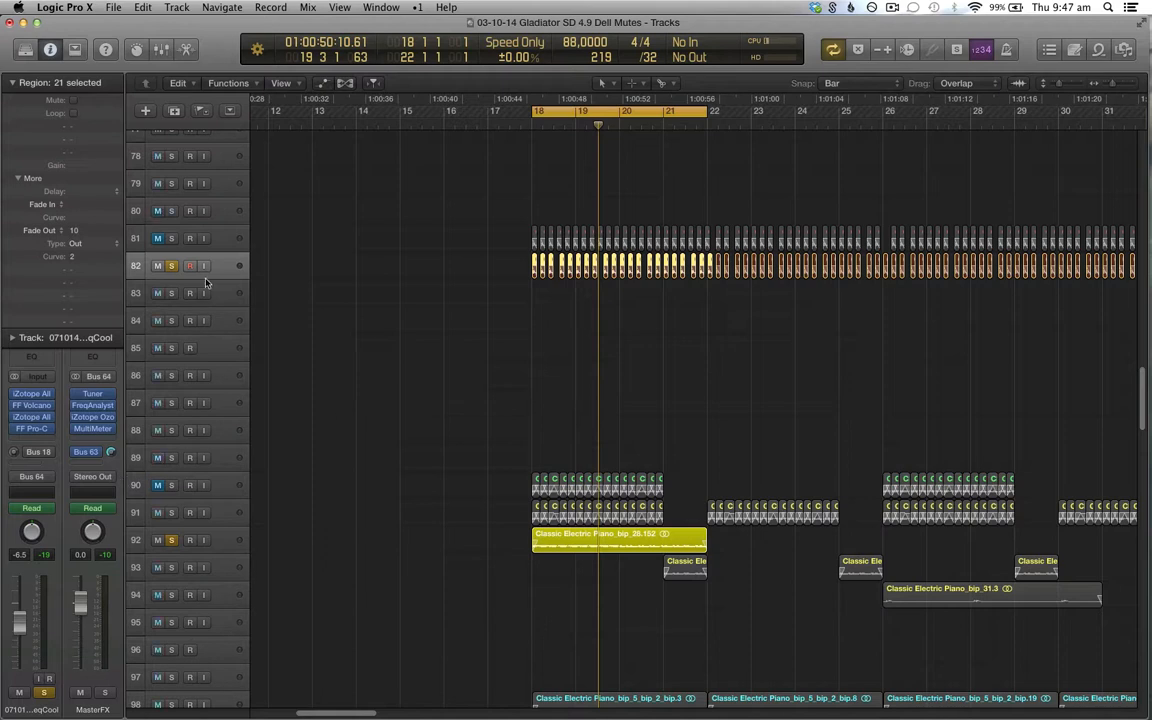
Add a Bus 22 send to track 82, set the Bus 22 aux to No Output, and check the signal in playback
left_click(37, 454)
mouse_move(47, 527)
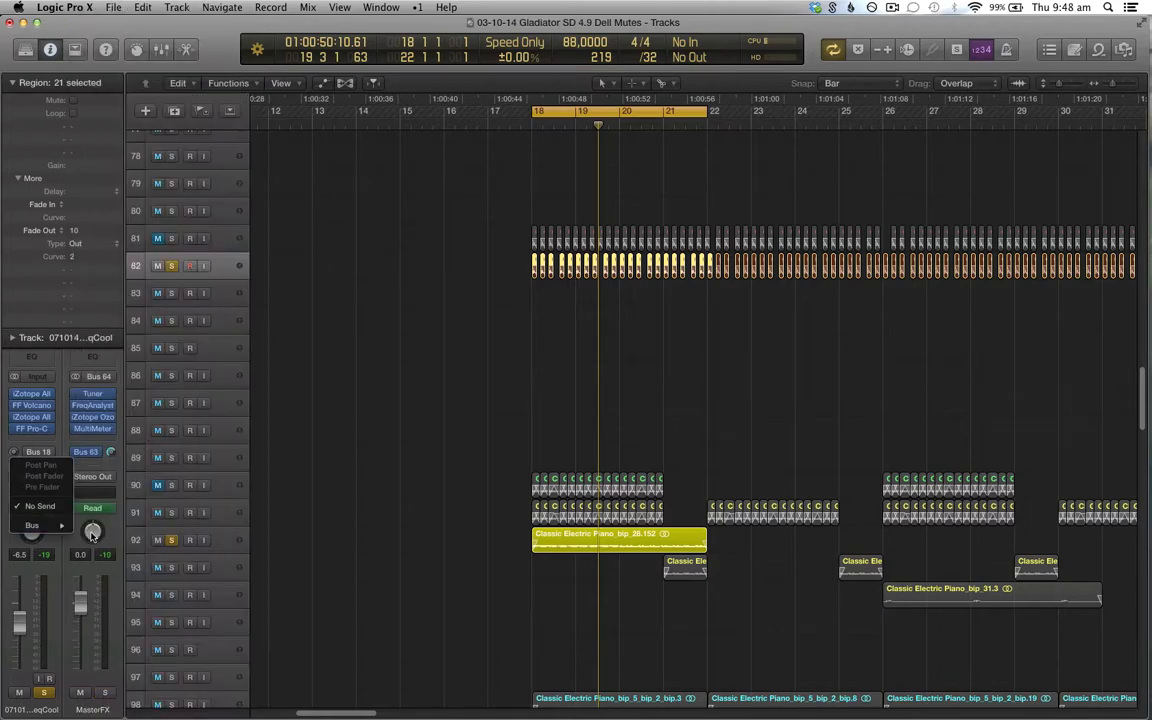
left_click(150, 247)
left_click(51, 453, "alt")
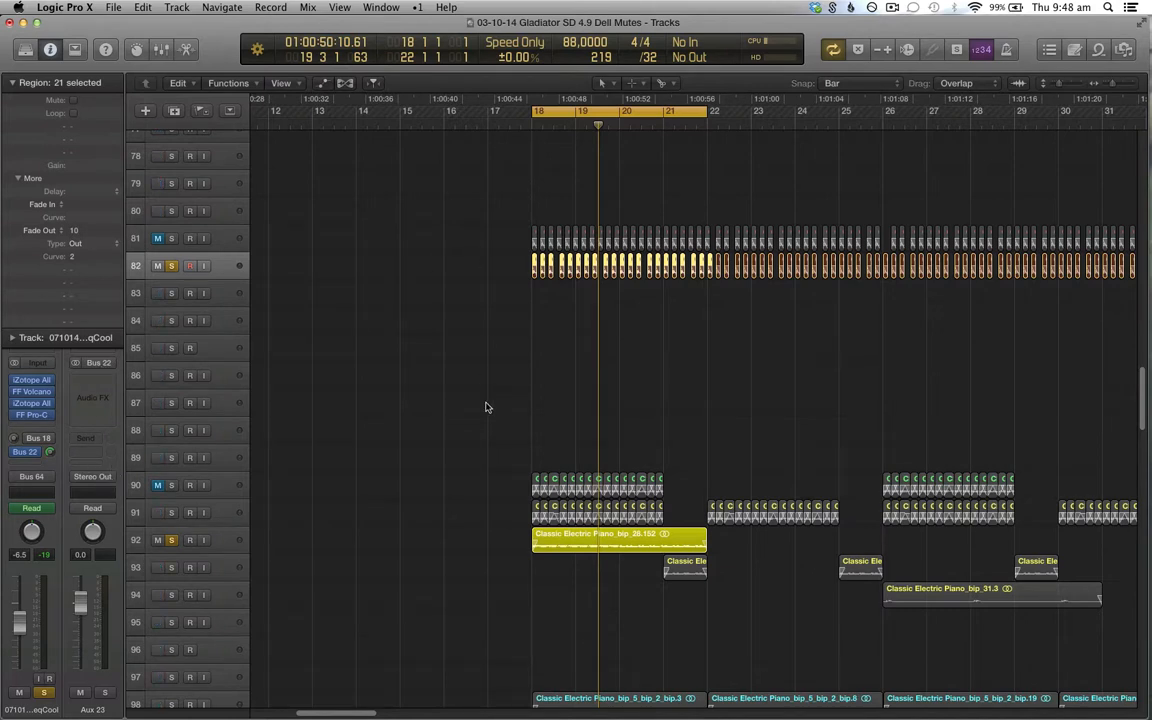
left_click(92, 476)
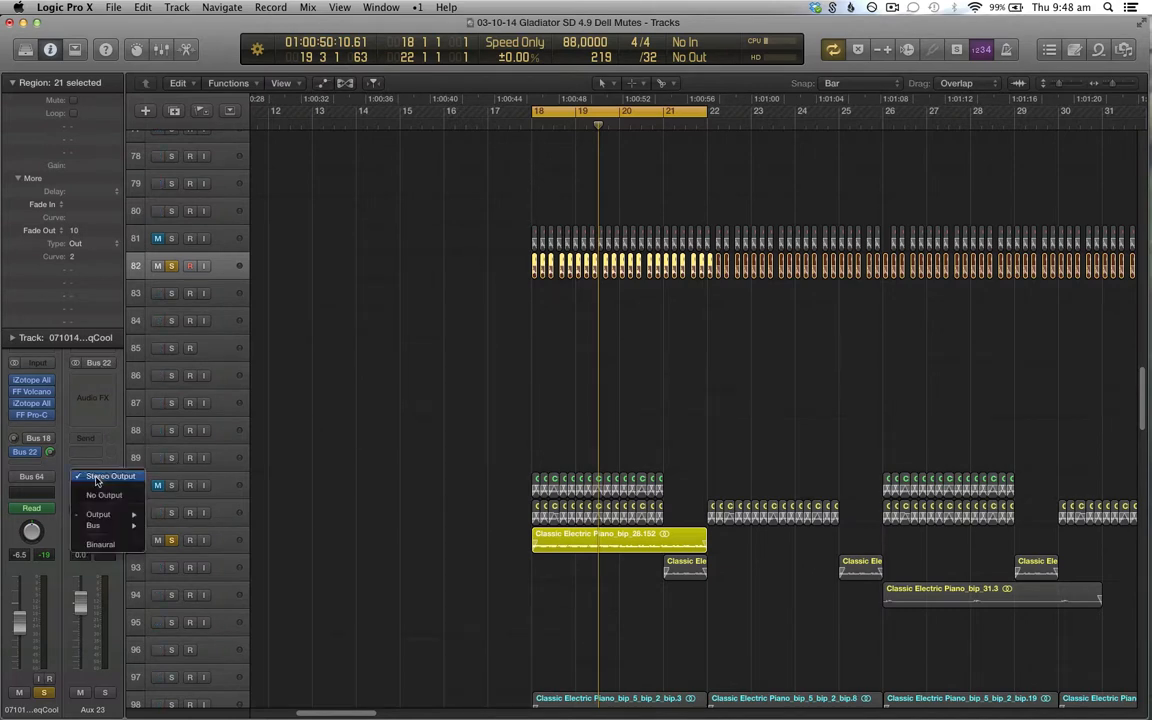
left_click(107, 495)
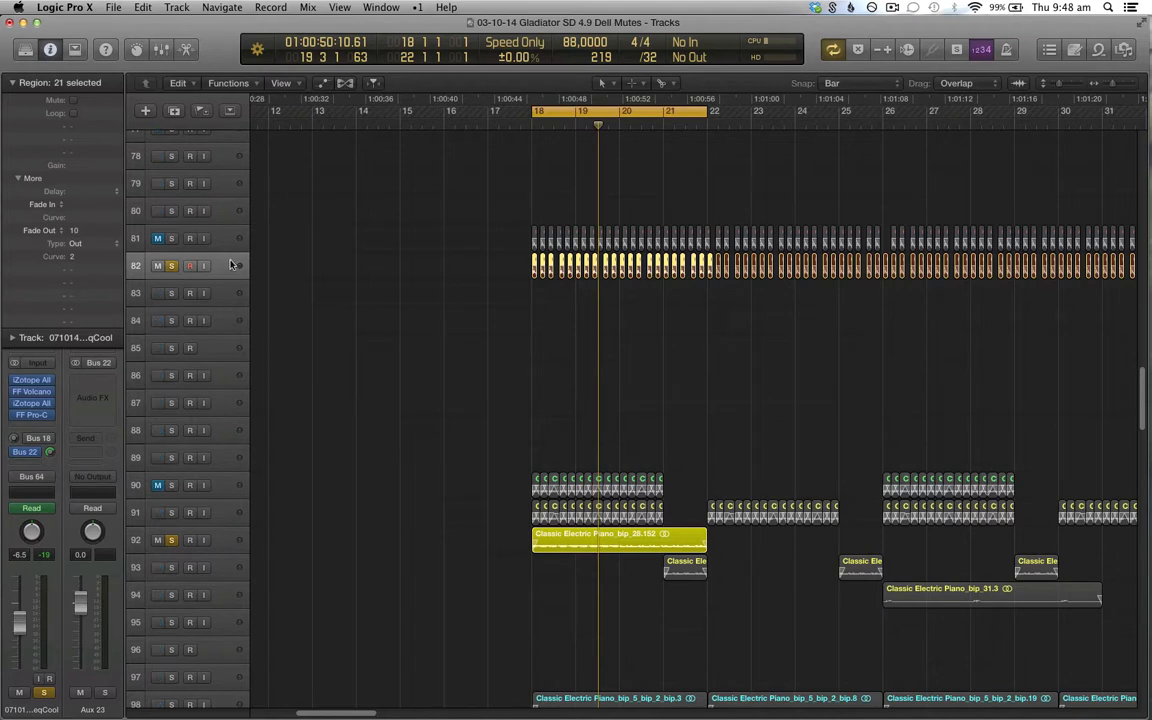
key("ctrl+s")
key("space")
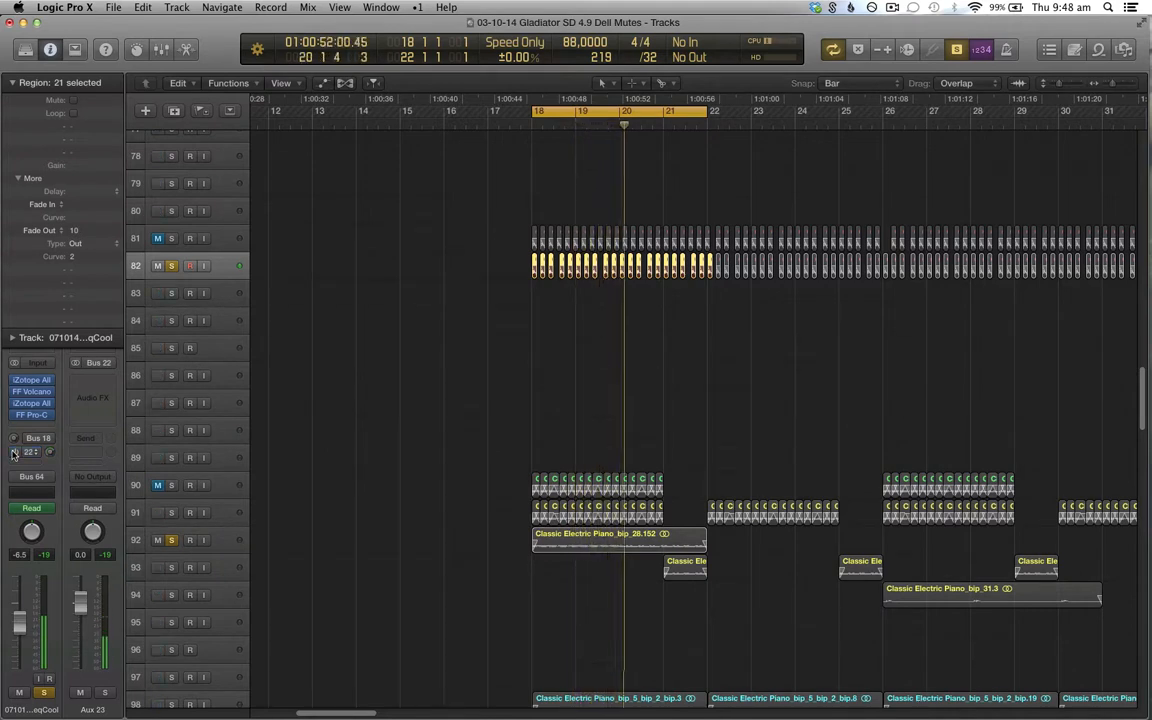
Insert a Compressor on the Audio 132 track with Bus 22 as its side chain
left_click(234, 542)
left_click(37, 390)
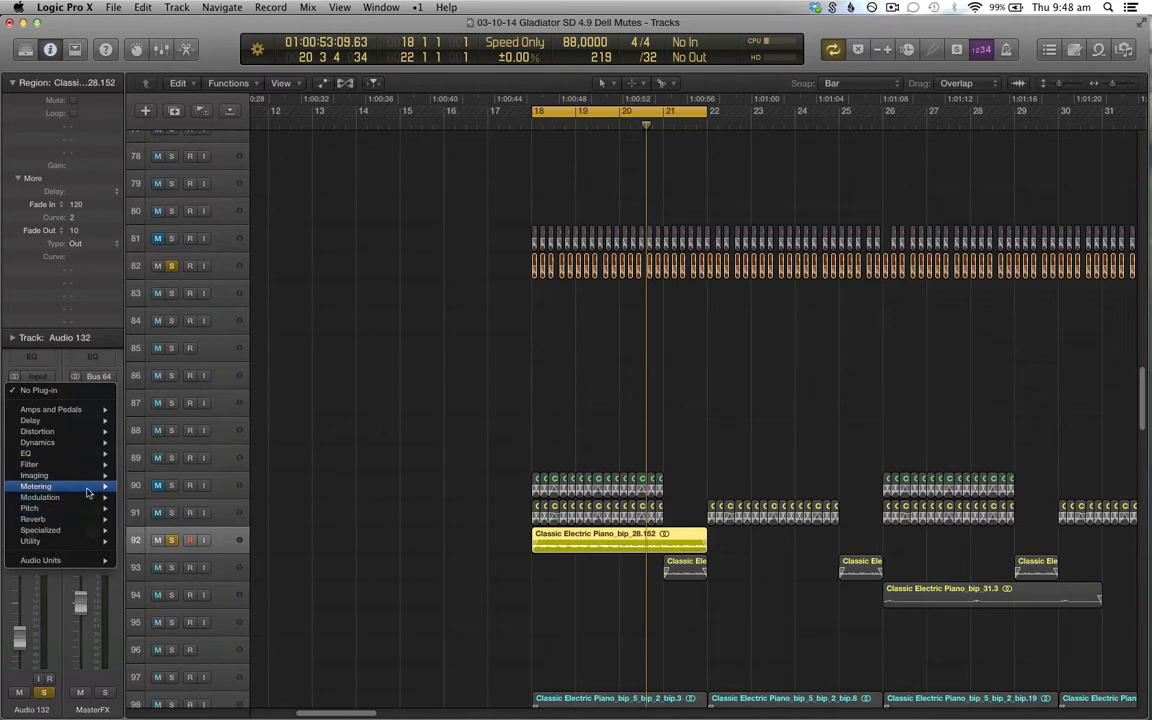
mouse_move(60, 442)
mouse_move(175, 453)
left_click(238, 455)
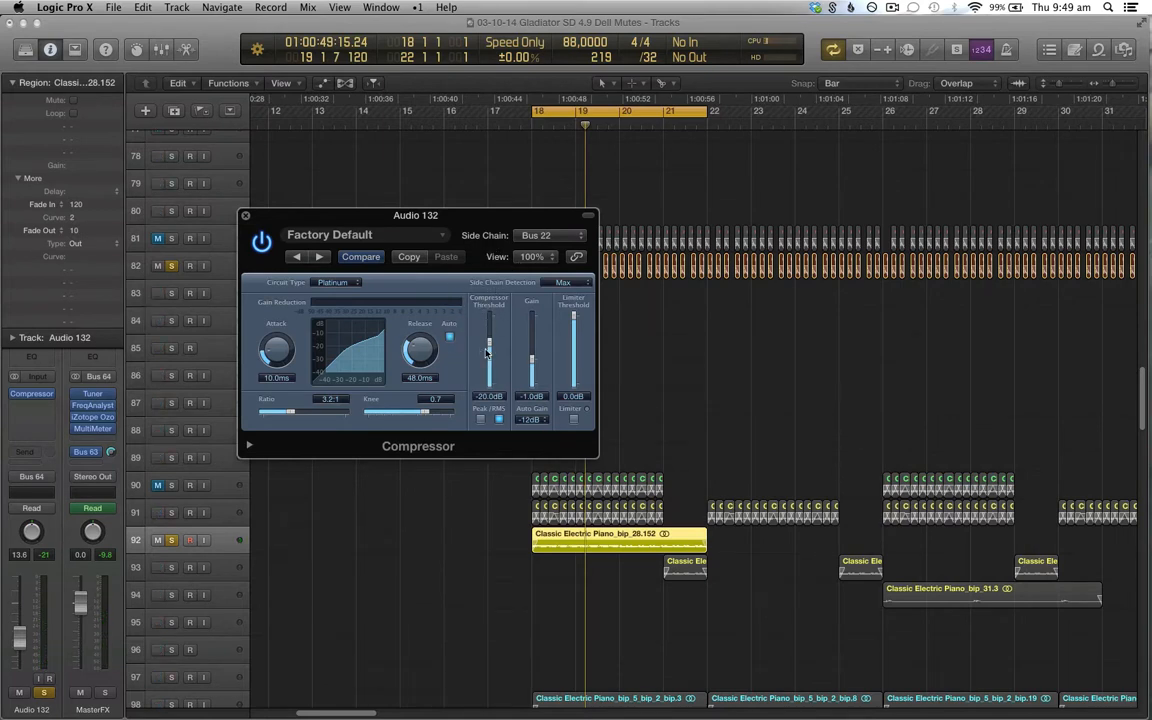
Set the Compressor's attack to 18 ms, ratio to 9.4:1 and threshold to -26 dB during playback, and close it
key("space")
left_click_drag(292, 412, 320, 400)
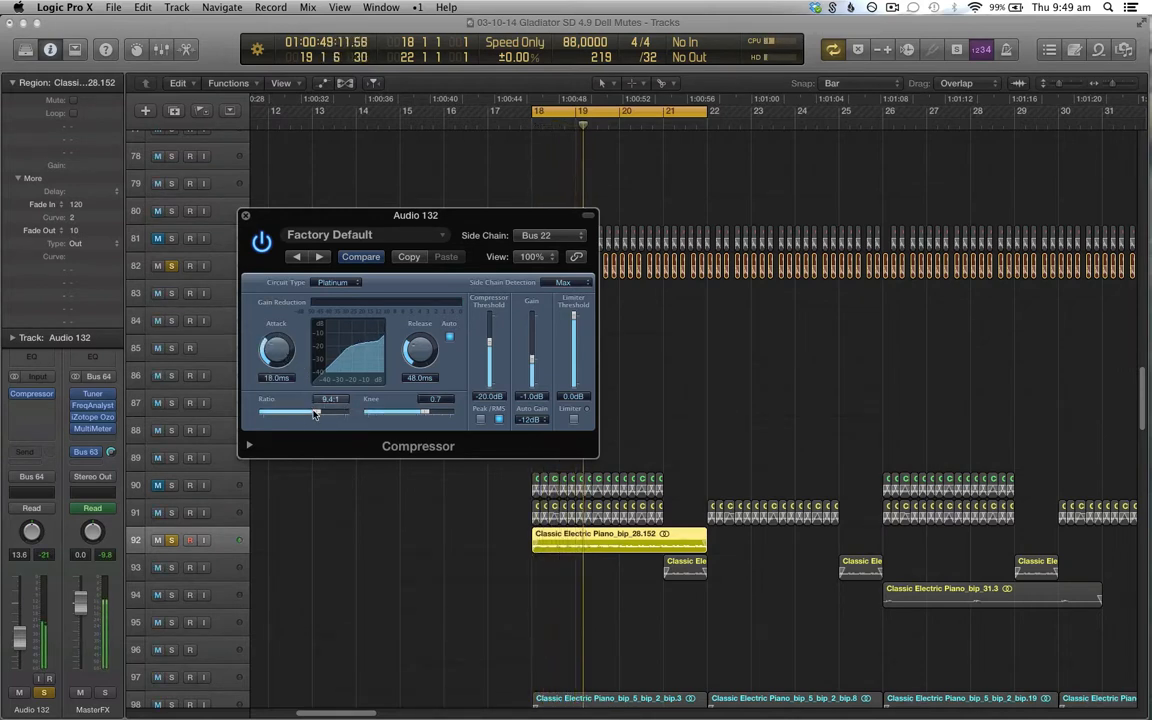
mouse_move(489, 340)
left_mouse_down()
mouse_move(489, 374)
mouse_move(489, 348)
left_mouse_up()
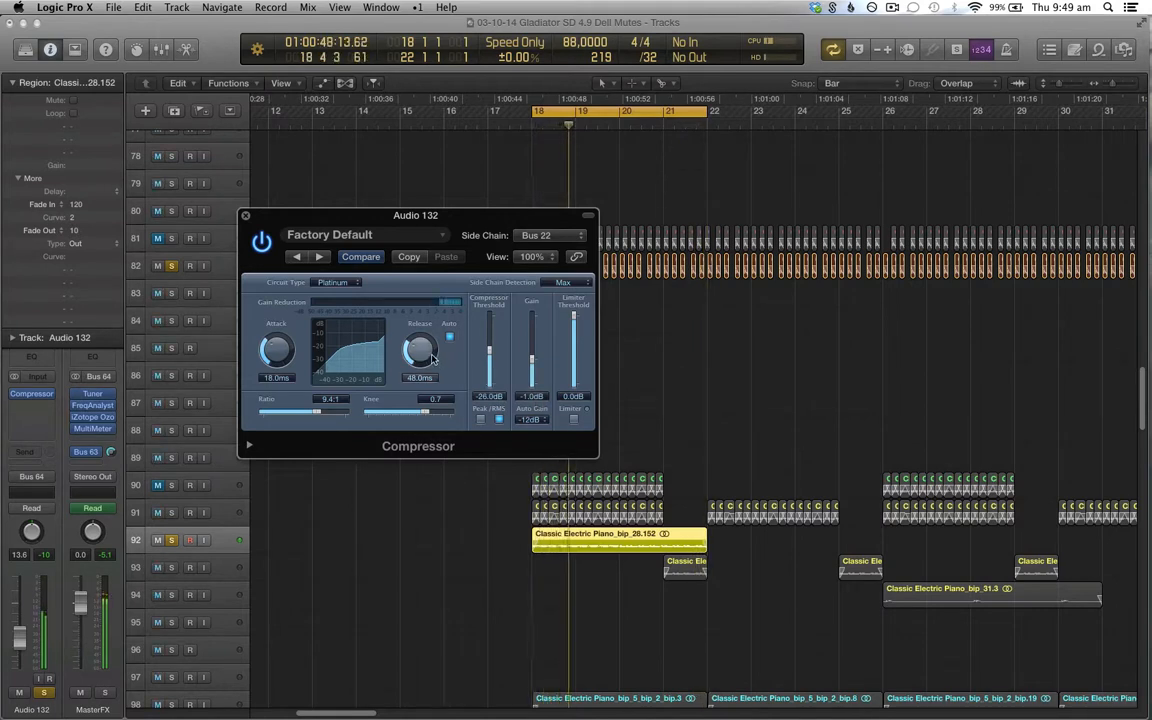
left_click(248, 217)
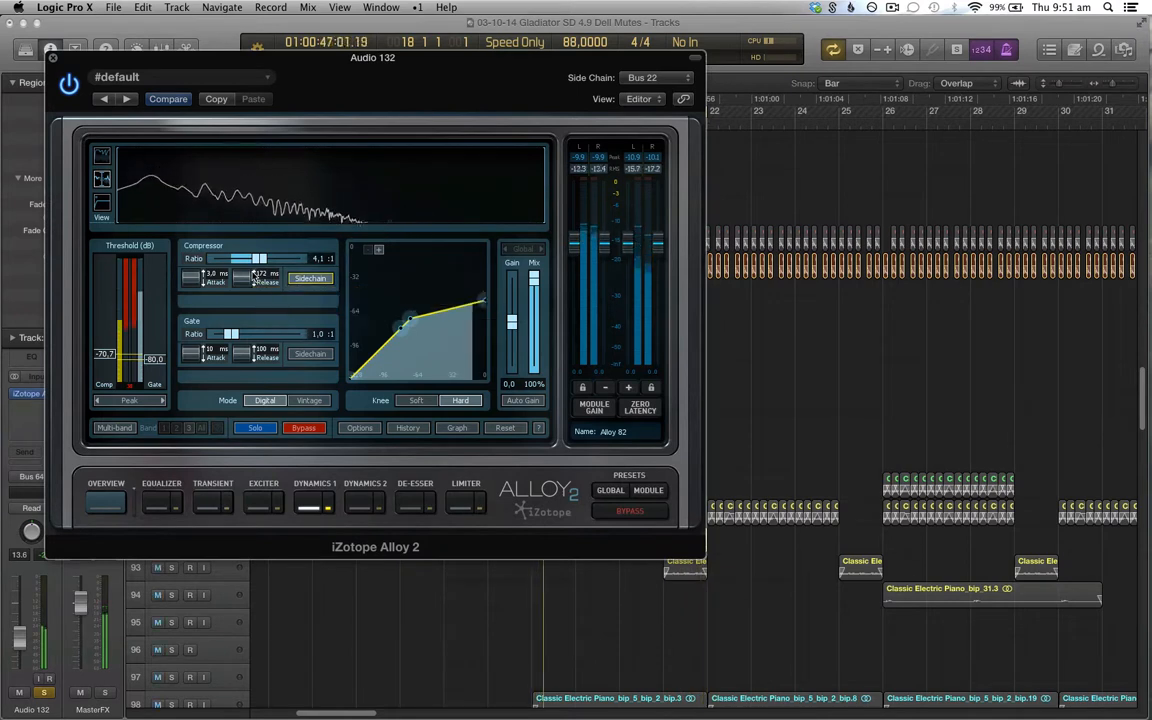
Set the iZotope Alloy 2 compressor threshold to -24.0 dB while auditioning it, and close the plug-in
key("space")
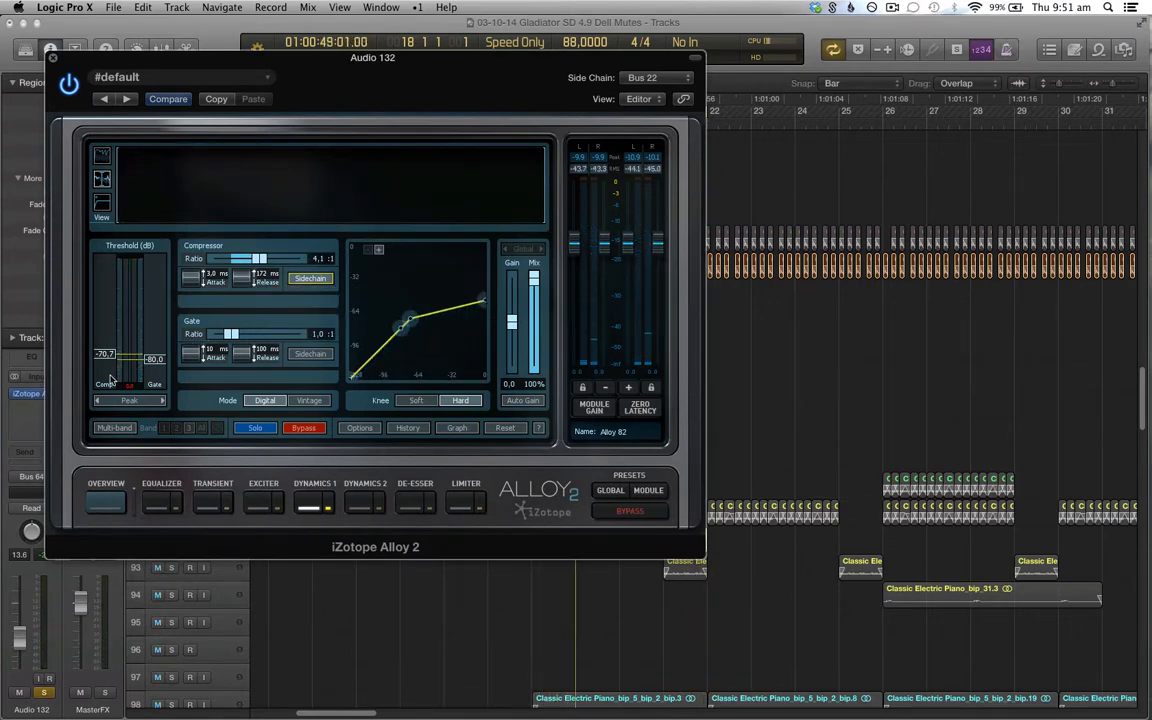
mouse_move(108, 324)
left_mouse_down()
mouse_move(108, 288)
mouse_move(108, 309)
left_mouse_up()
key("space")
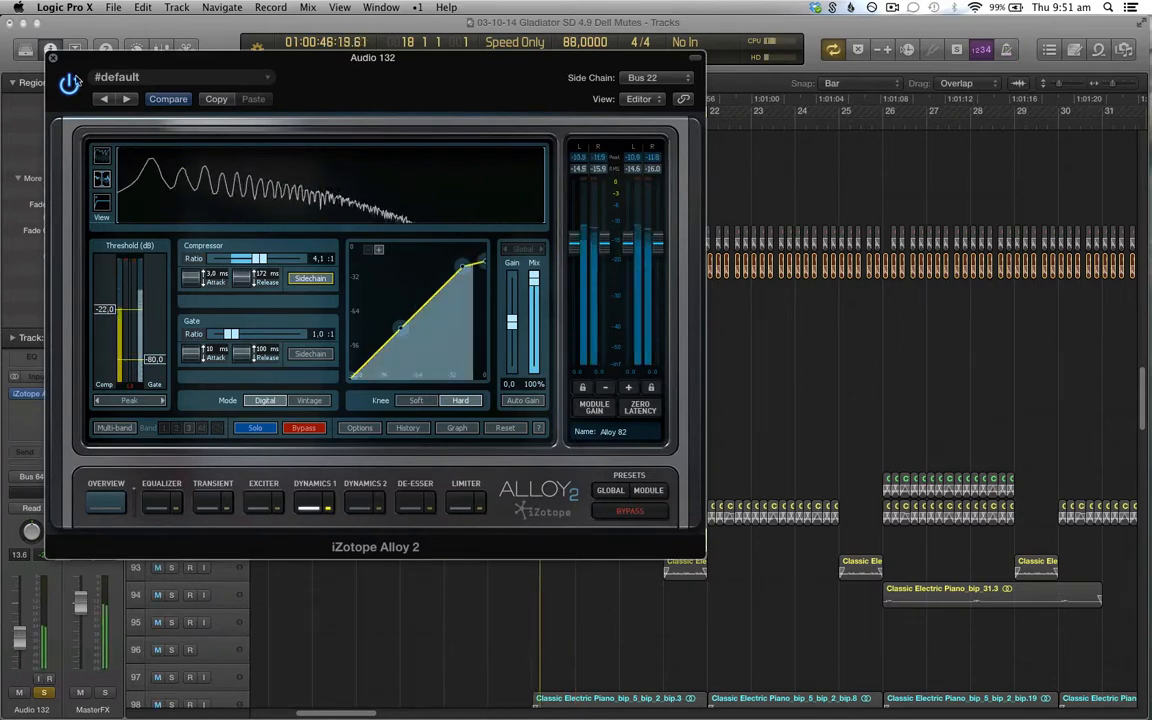
key("space")
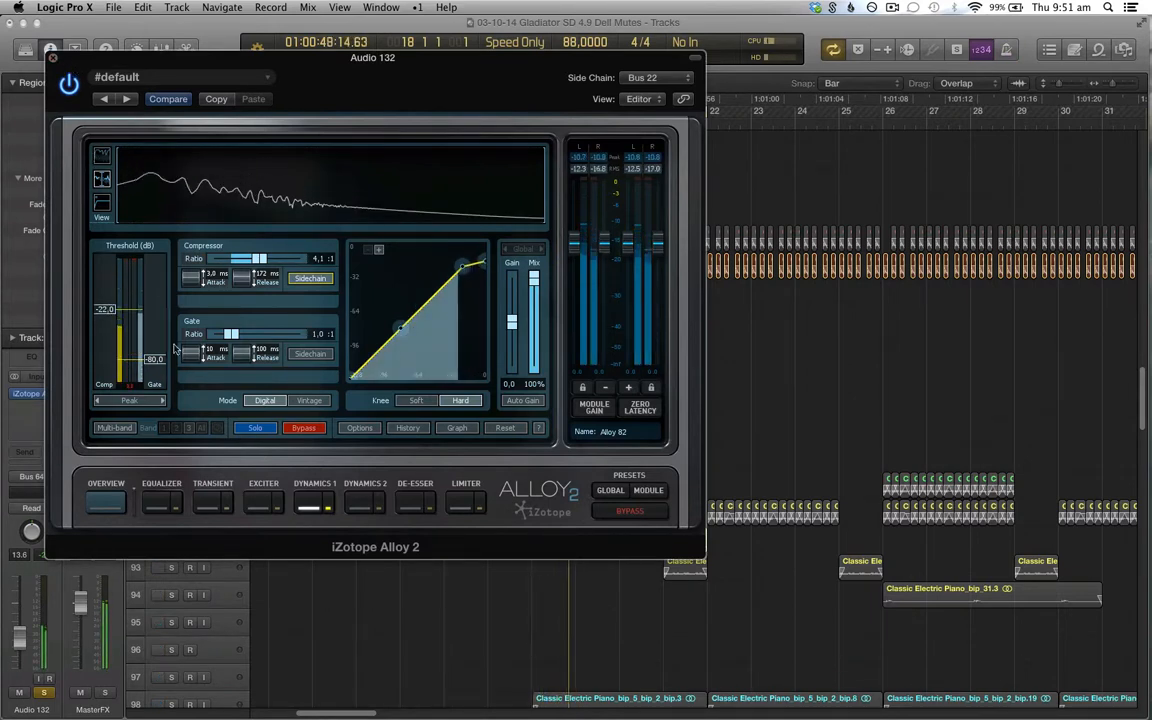
left_click_drag(105, 310, 105, 318)
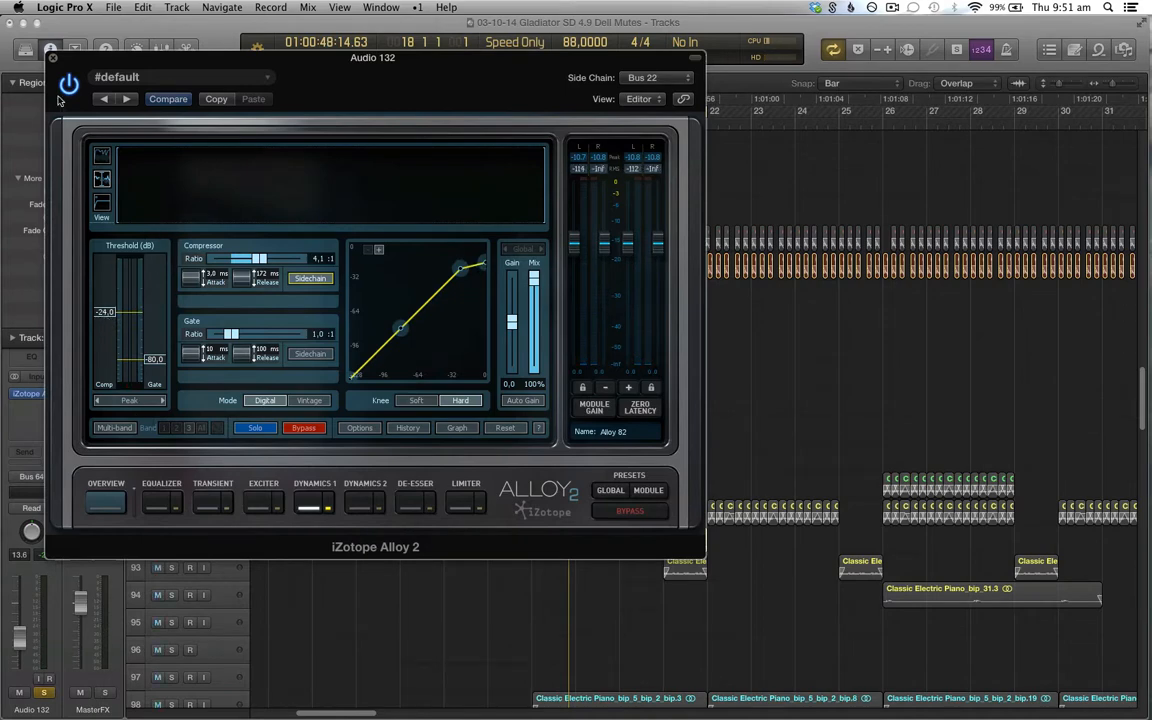
left_click(52, 60)
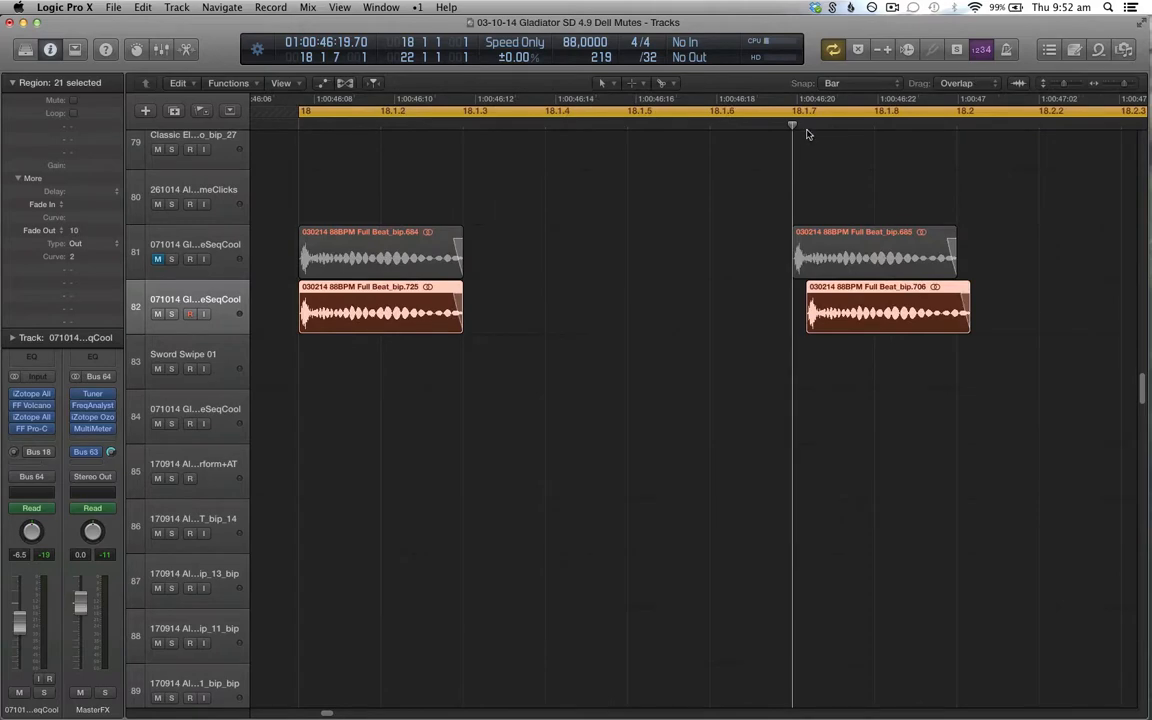
Place the playhead at the start of track 82's second beat region and compare it with the piano split on track 91
left_click(806, 126)
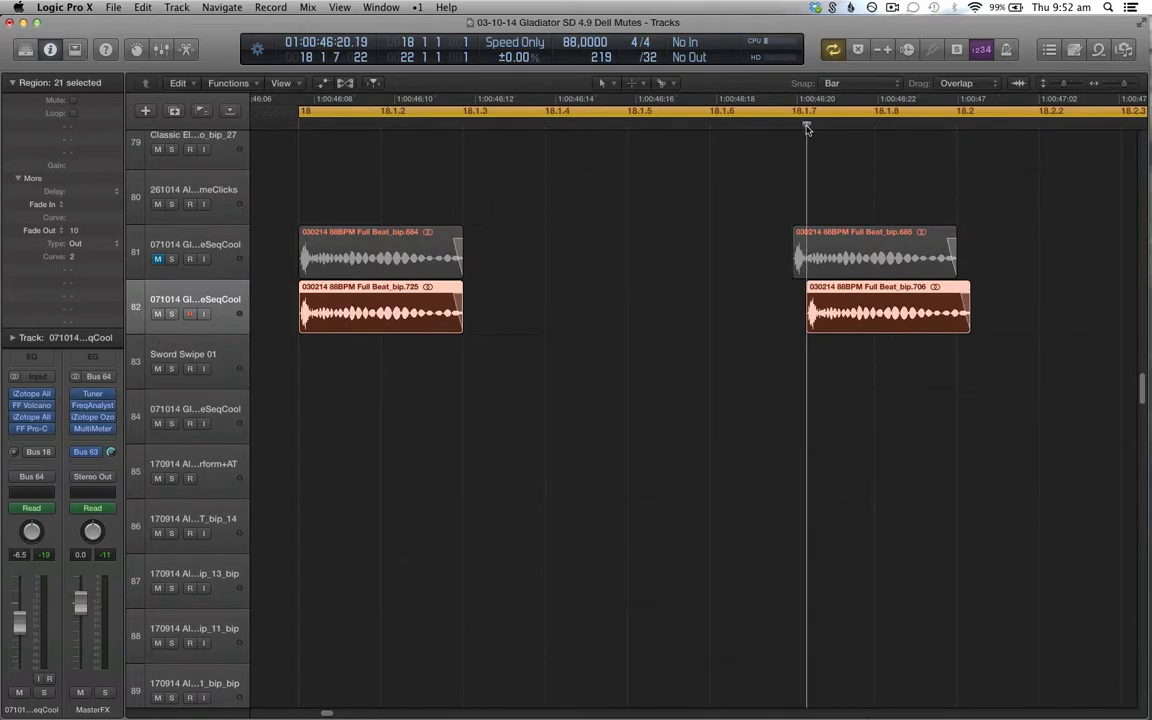
scroll(854, 200, "down", 10)
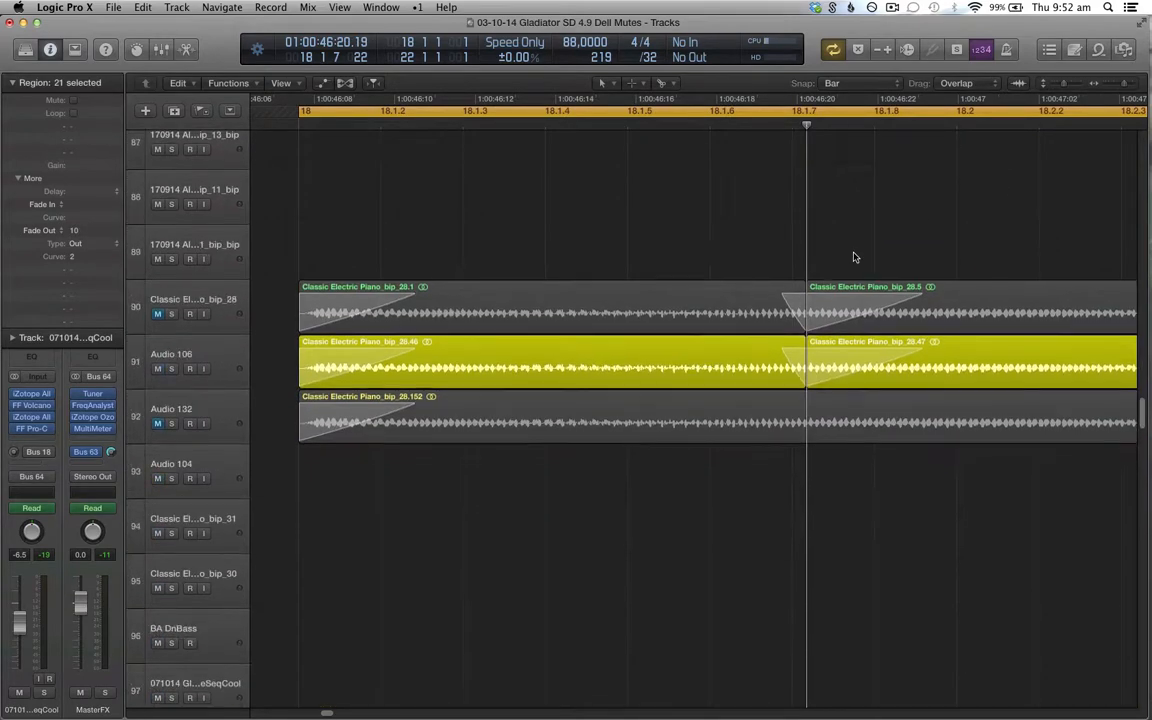
left_click(942, 367)
key("super+Right")
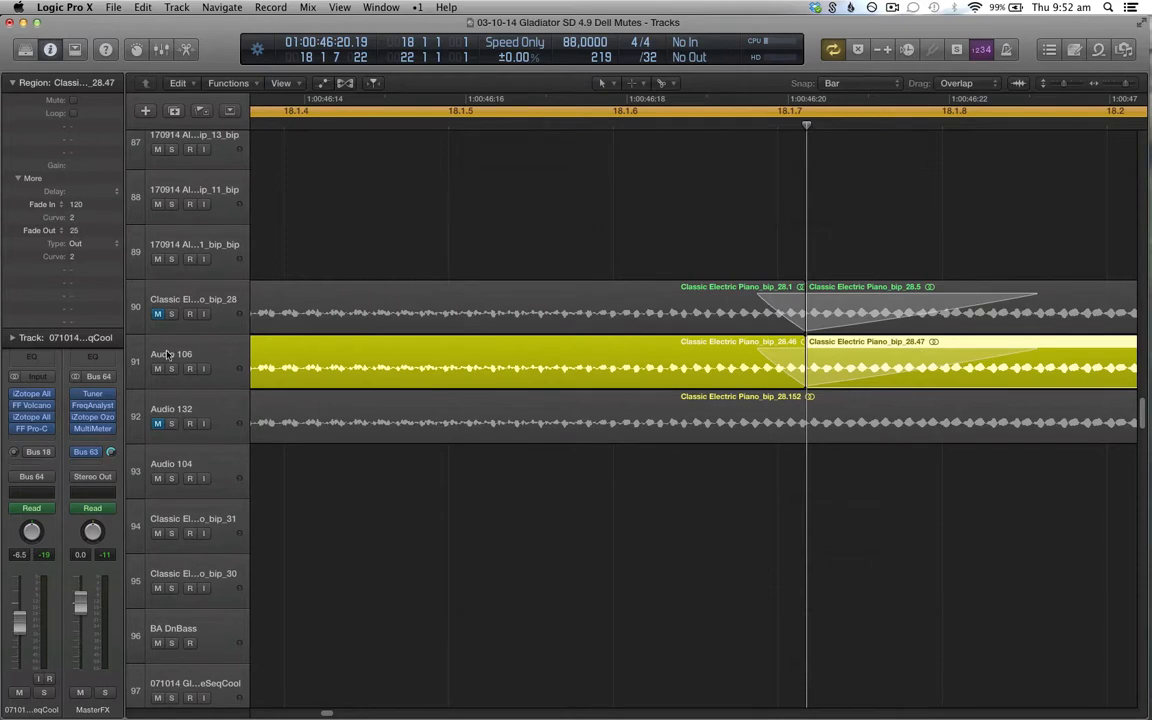
Try fade curve values of 10 and 1 on the track 91 piano region before the playhead, ending on 2
left_click(628, 372)
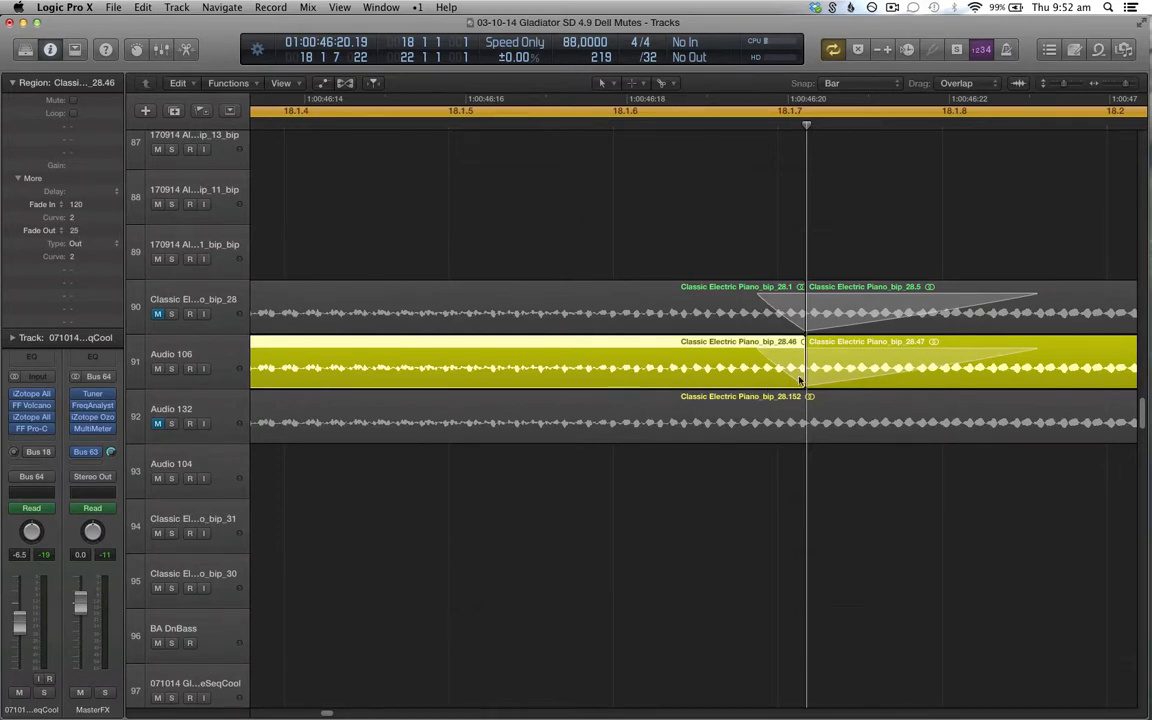
double_click(93, 259)
type("10")
key("Return")
double_click(79, 257)
type("1")
key("Return")
double_click(80, 258)
type("2")
key("Return")
Compare the piano region after the playhead on track 91 with the start of the beat region on track 82
left_click(966, 372)
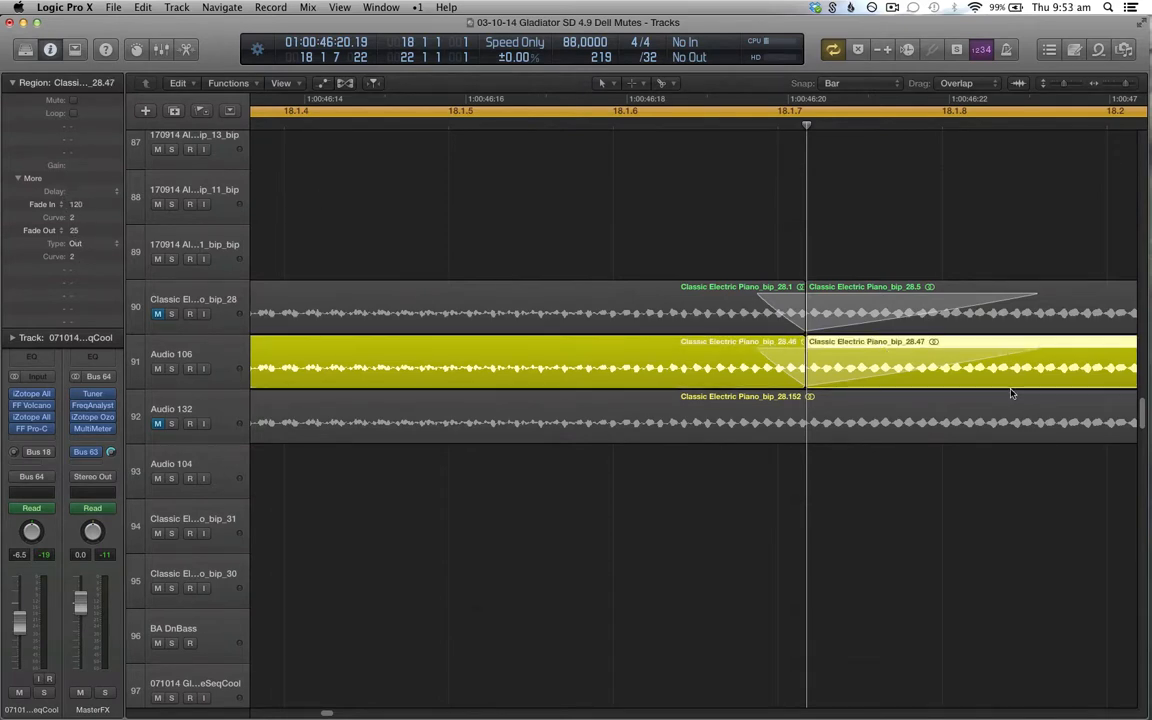
scroll(1011, 393, "up", 10)
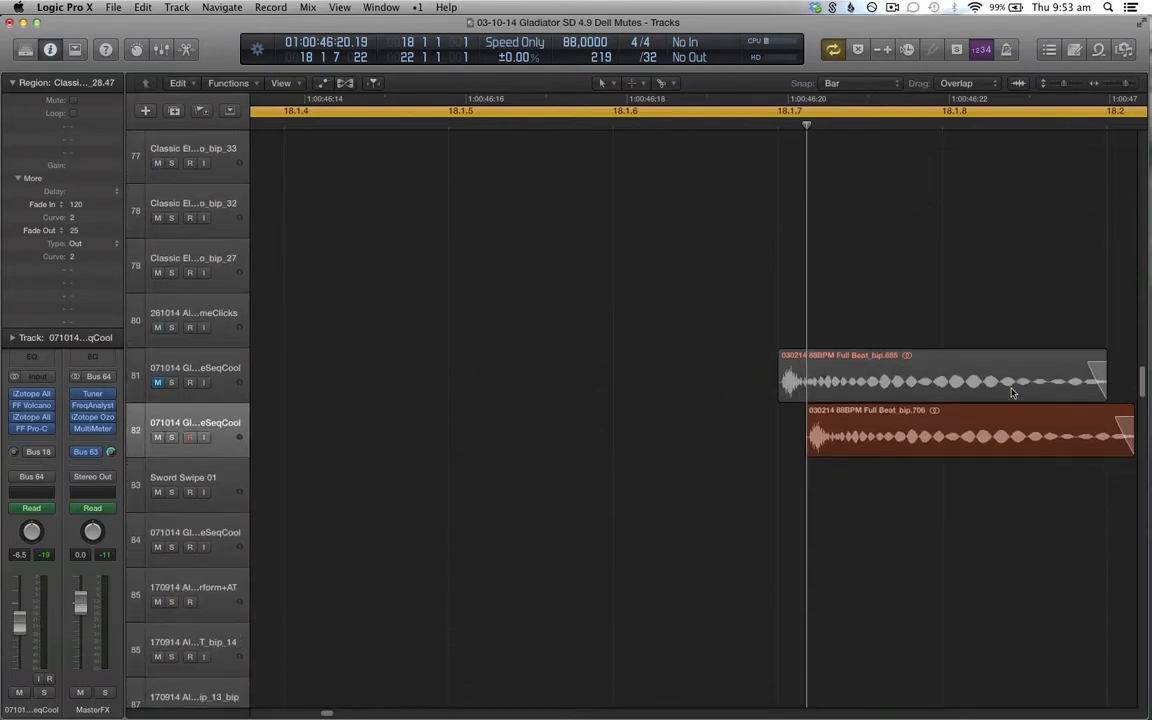
scroll(988, 184, "down", 6)
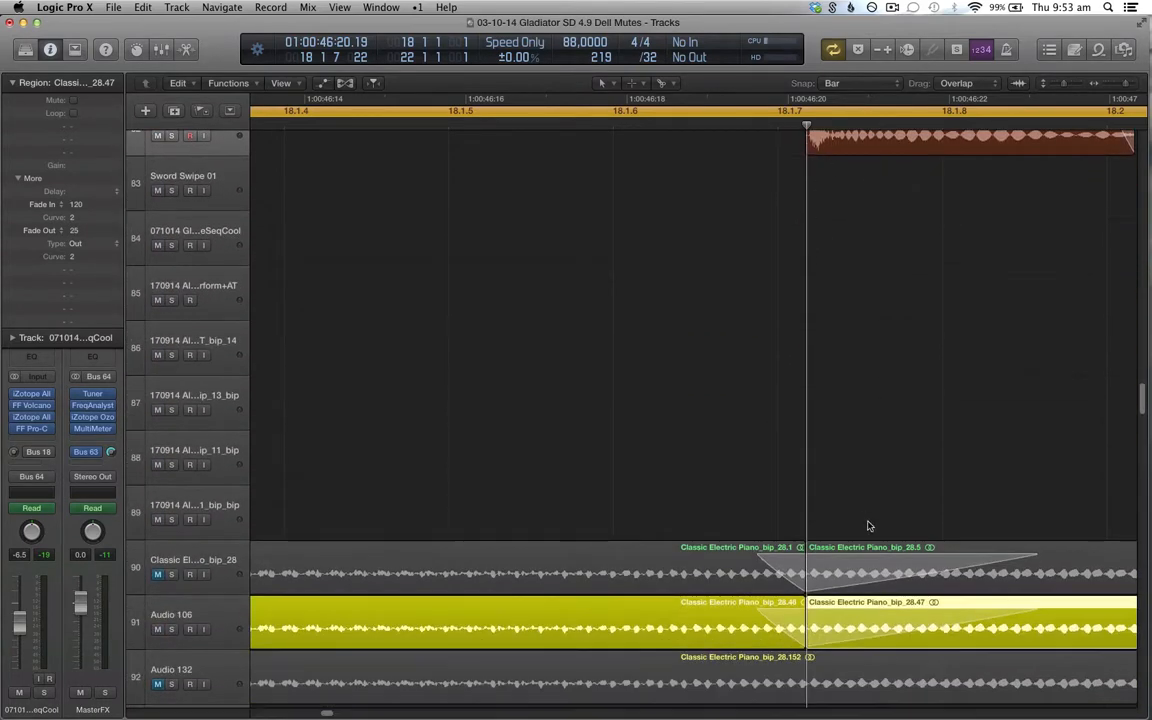
Examine how the piano regions on track 91 line up with the beat regions on track 82 across bar 18
scroll(866, 522, "right", 5)
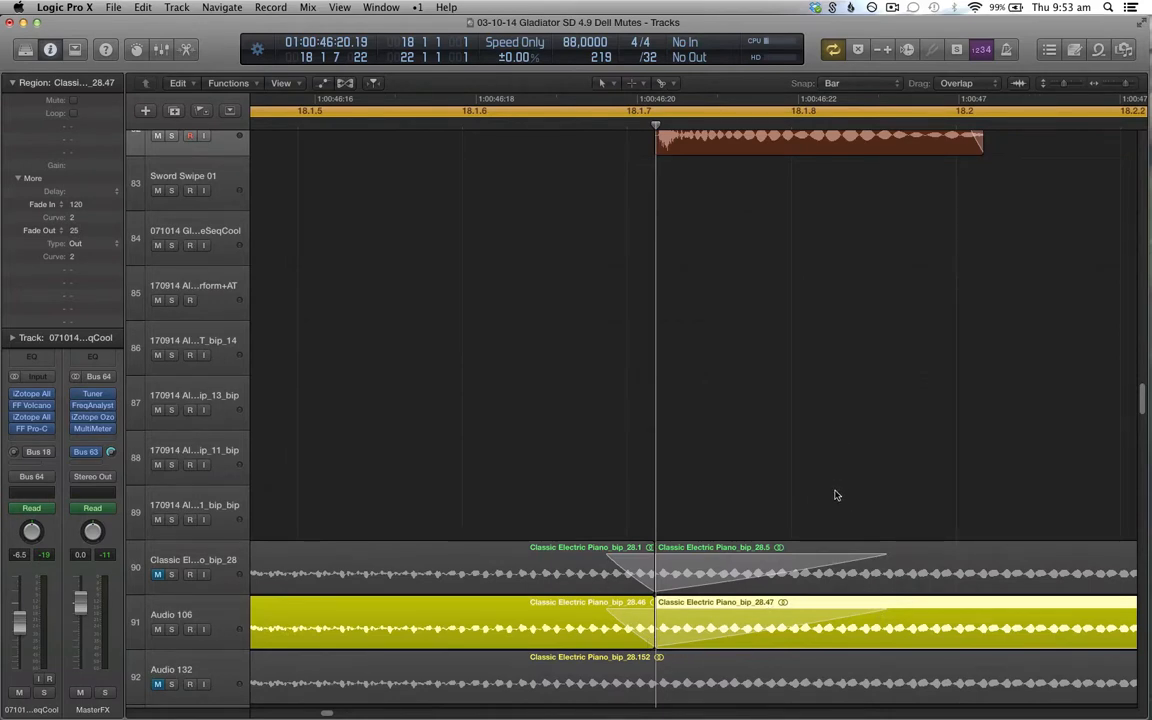
key("super+Left")
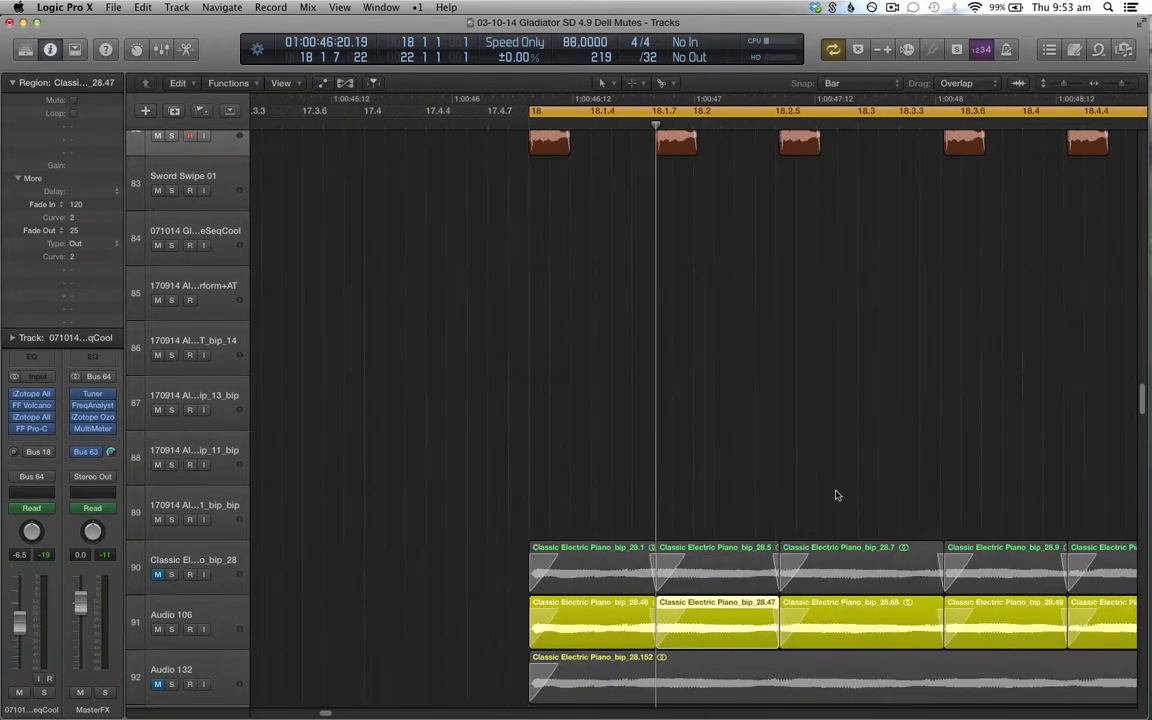
scroll(837, 497, "right", 3)
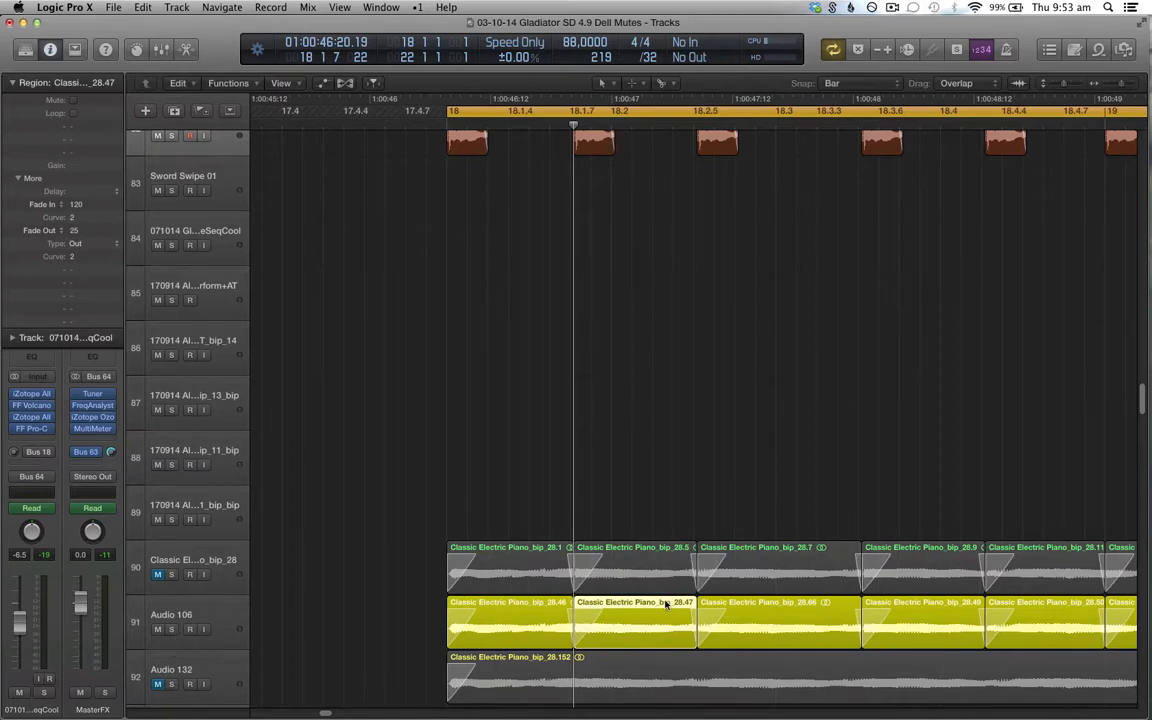
key("super+Right")
key("super+Right")
key("super+Right")
key("super+Right")
key("super+Right")
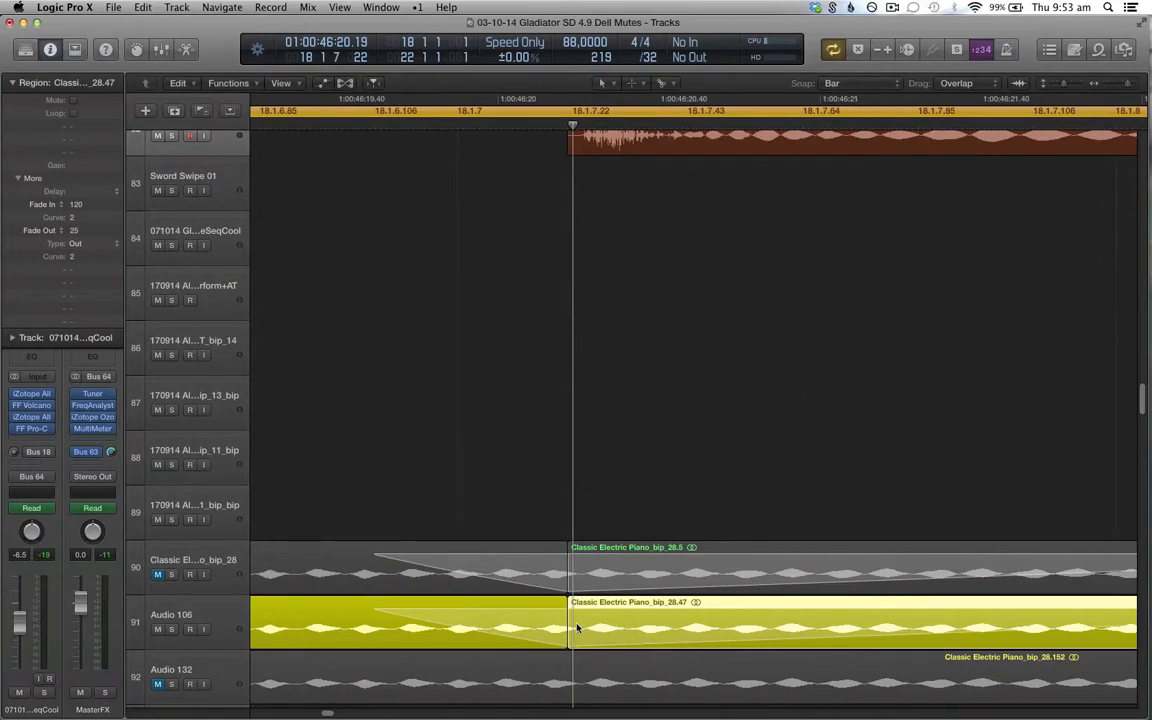
Solo the chopped piano track Audio 106 and the beat track 82
left_click(205, 607)
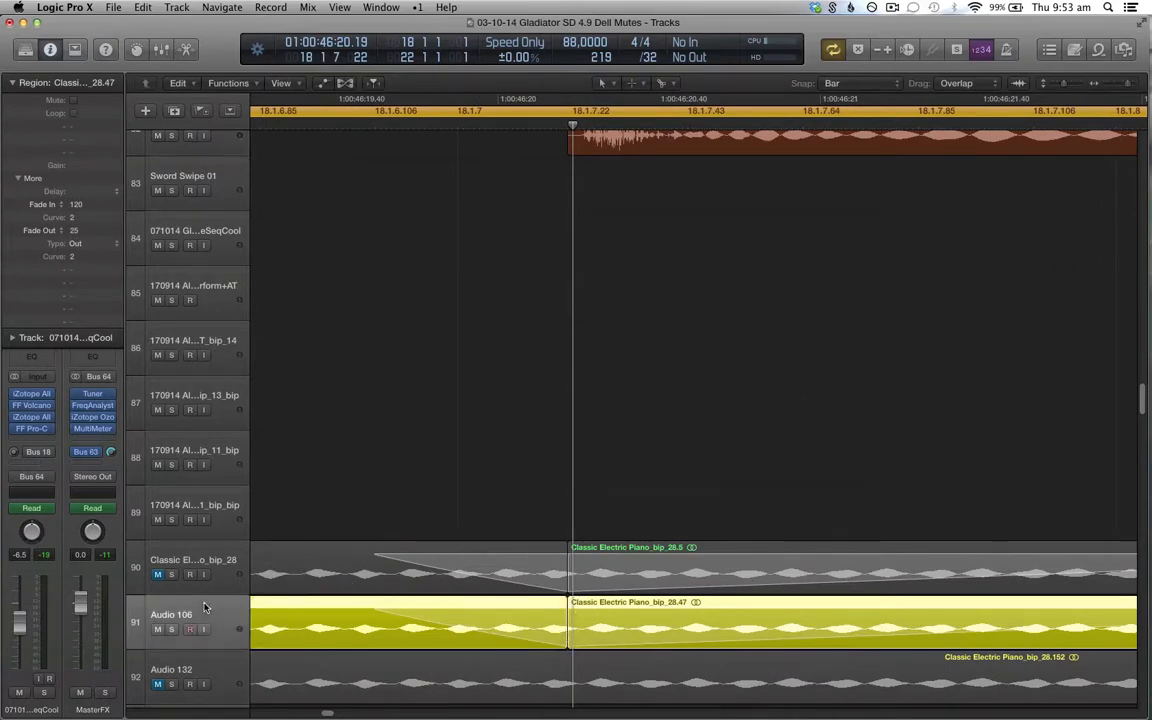
key("super+Left")
key("super+Left")
key("super+Left")
key("super+Left")
key("super+Left")
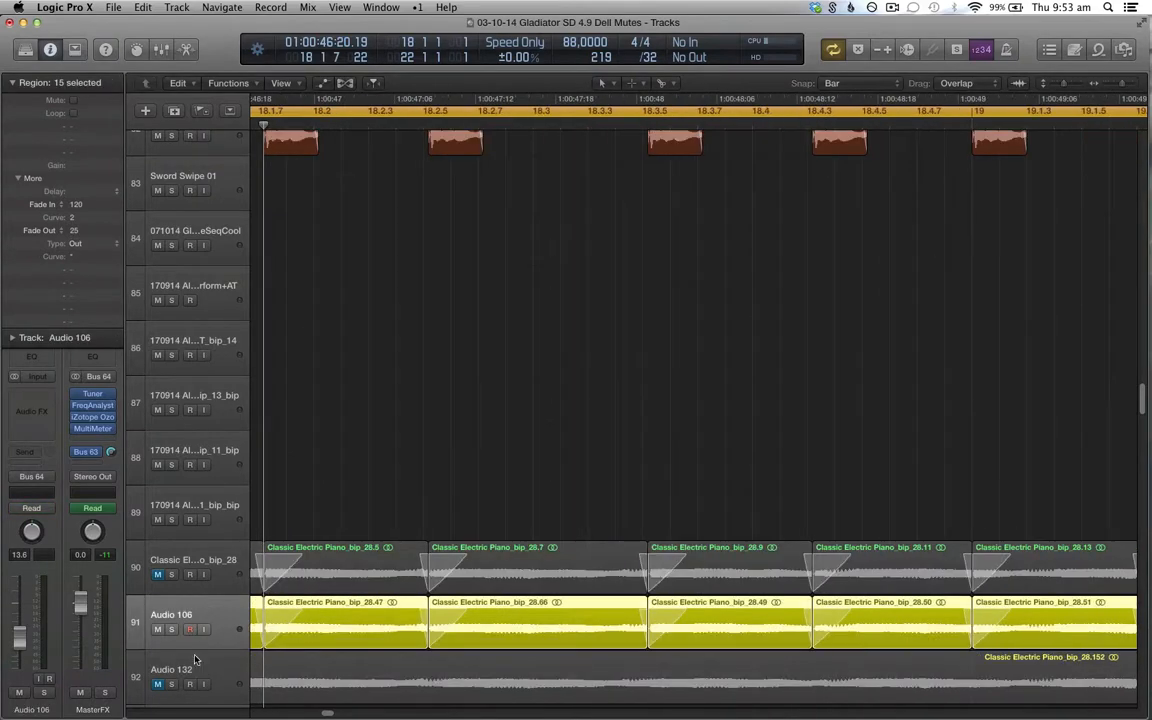
left_click(171, 629)
scroll(455, 489, "left", 5)
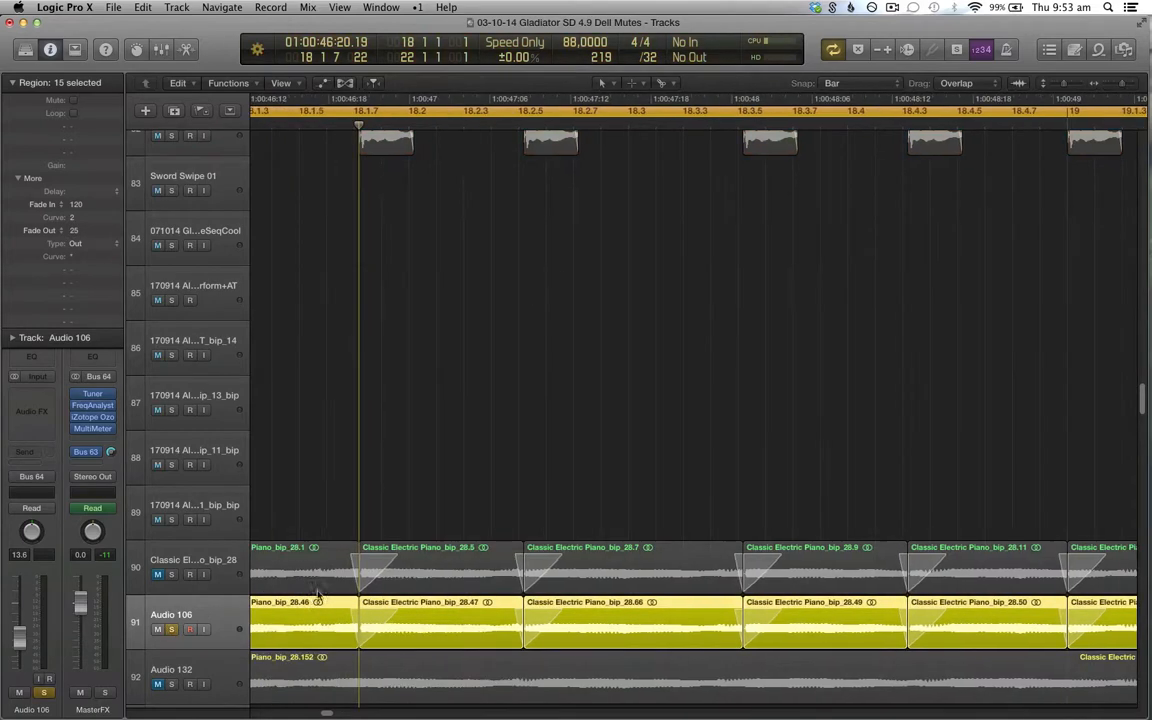
scroll(365, 321, "up", 5)
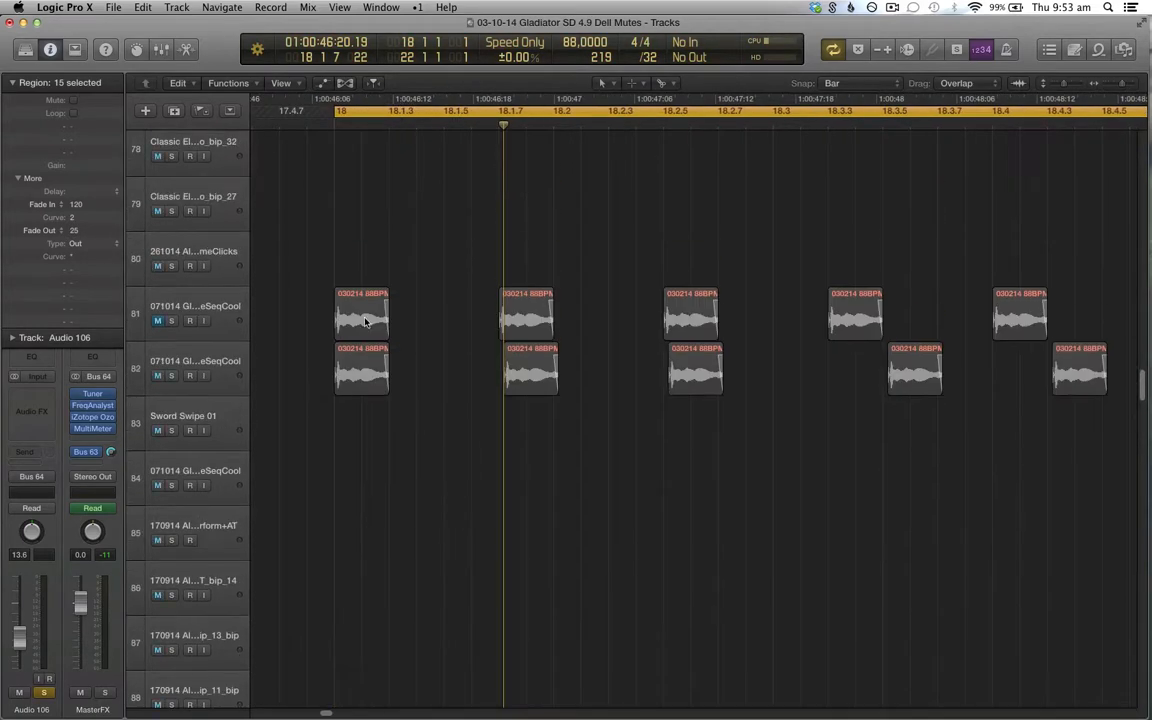
left_click(172, 376)
Move the Audio 104 track directly below Audio 106 and solo it
scroll(443, 368, "down", 8)
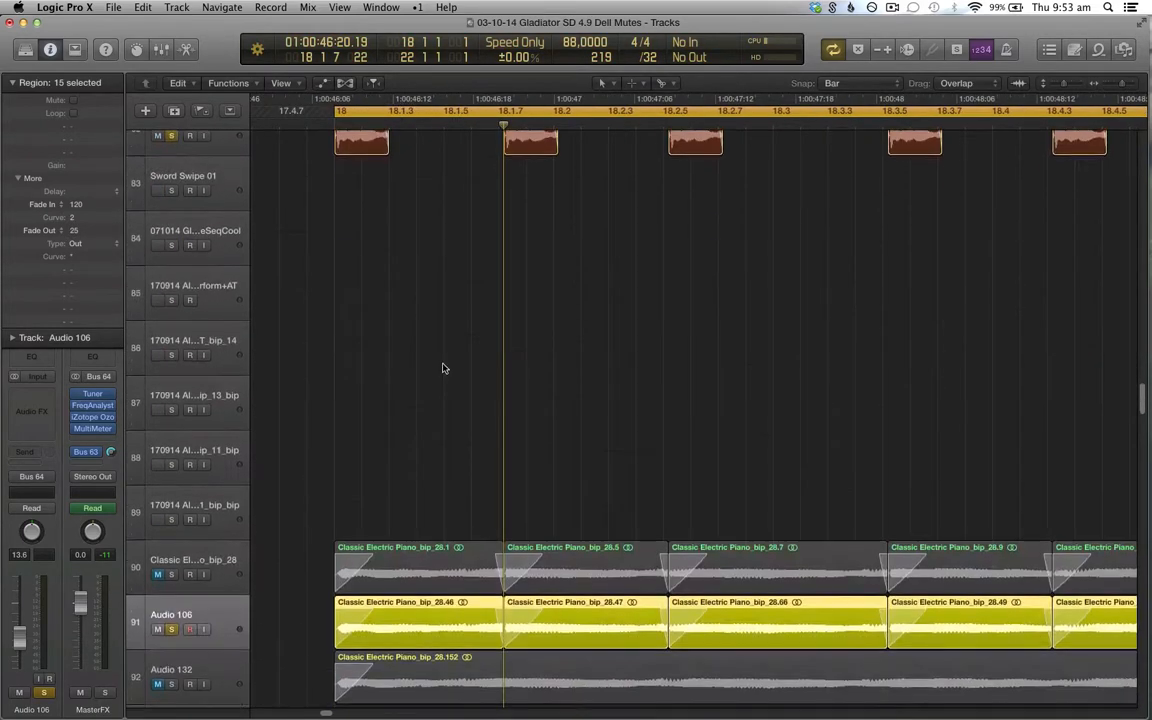
key("super+Left")
key("super+Left")
key("super+Left")
key("super+Left")
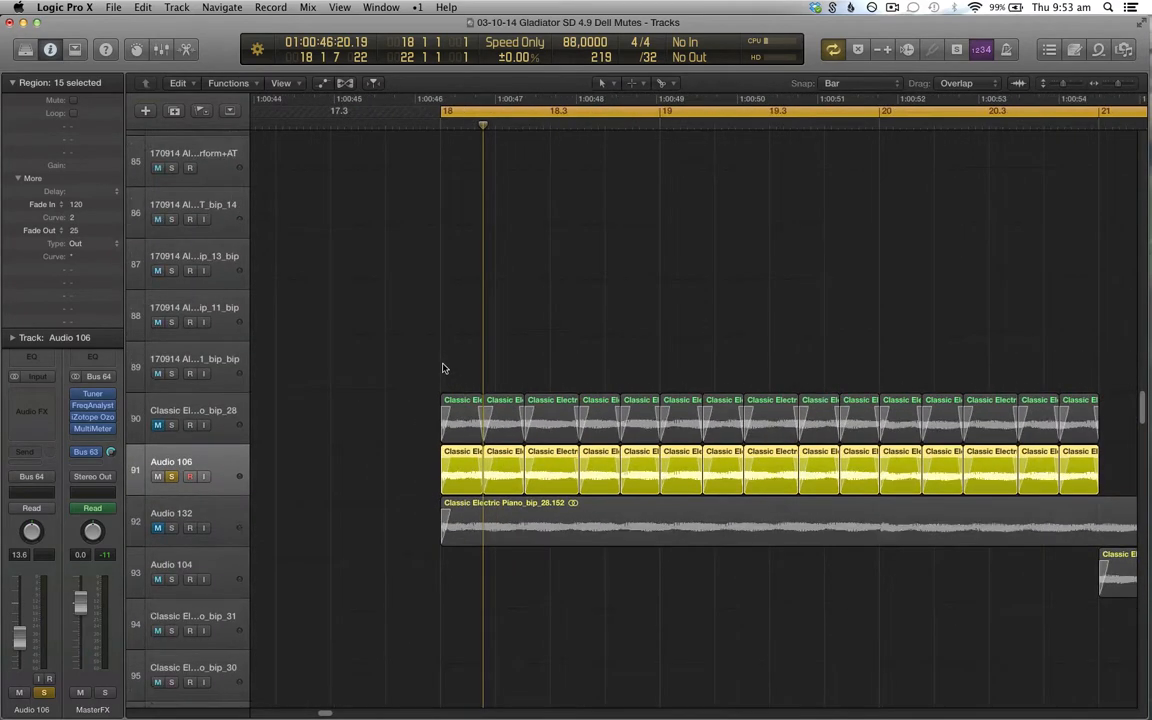
key("super+Left")
key("super+Left")
key("super+Up")
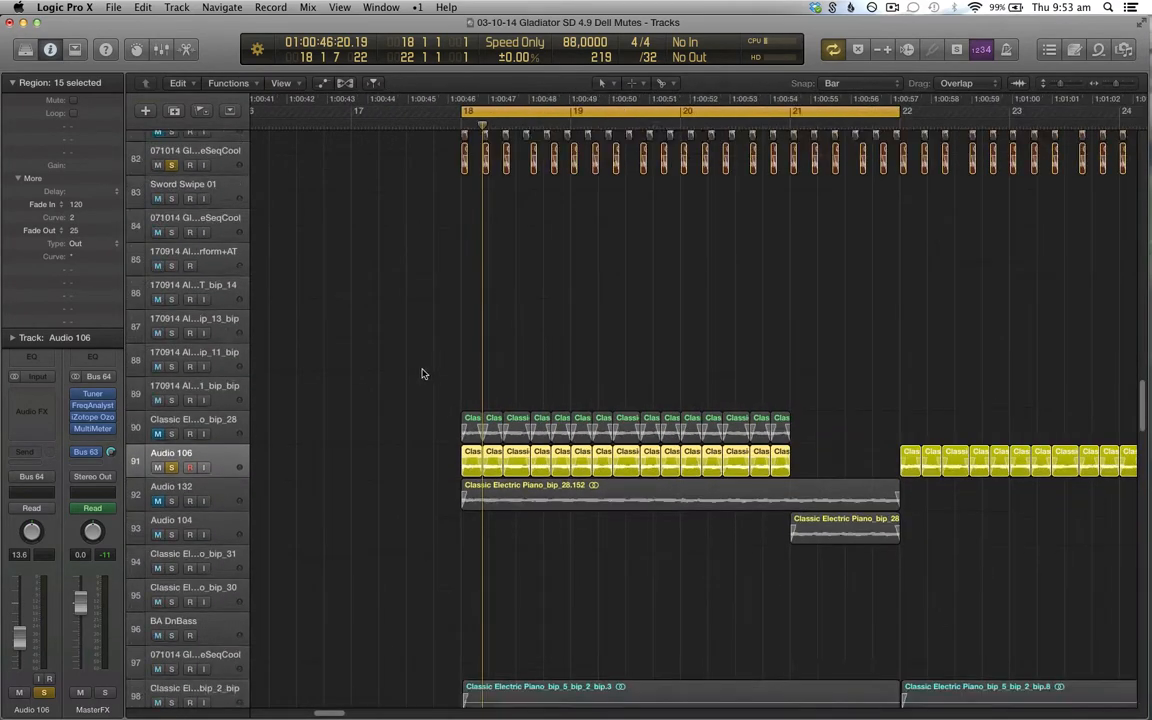
left_click_drag(224, 533, 174, 500)
left_click(172, 501)
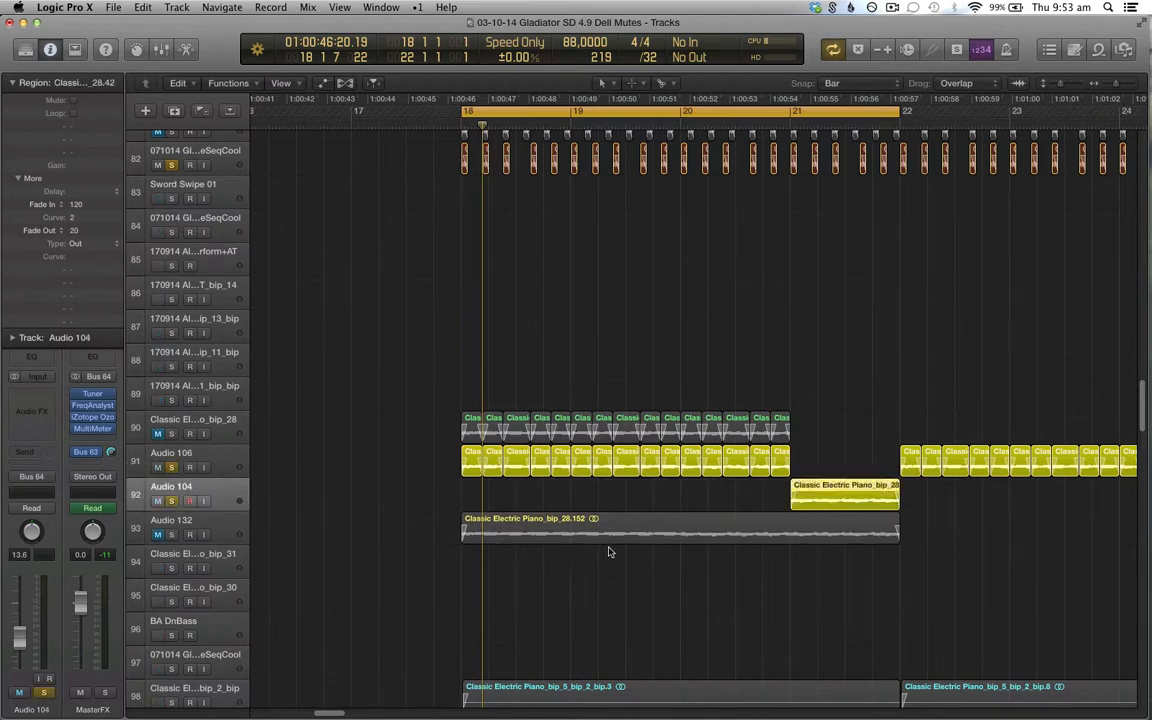
Examine the start of track 82's fifth beat region closely against the piano split and fades on track 91
scroll(609, 551, "up", 3)
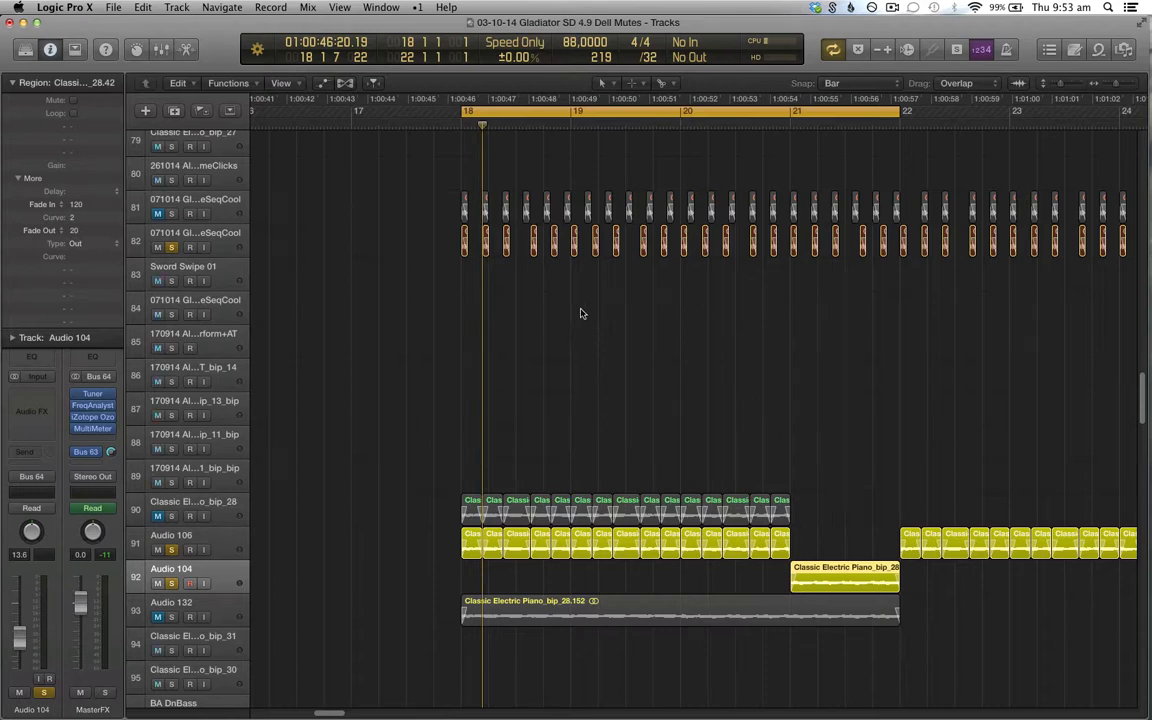
left_click(555, 241)
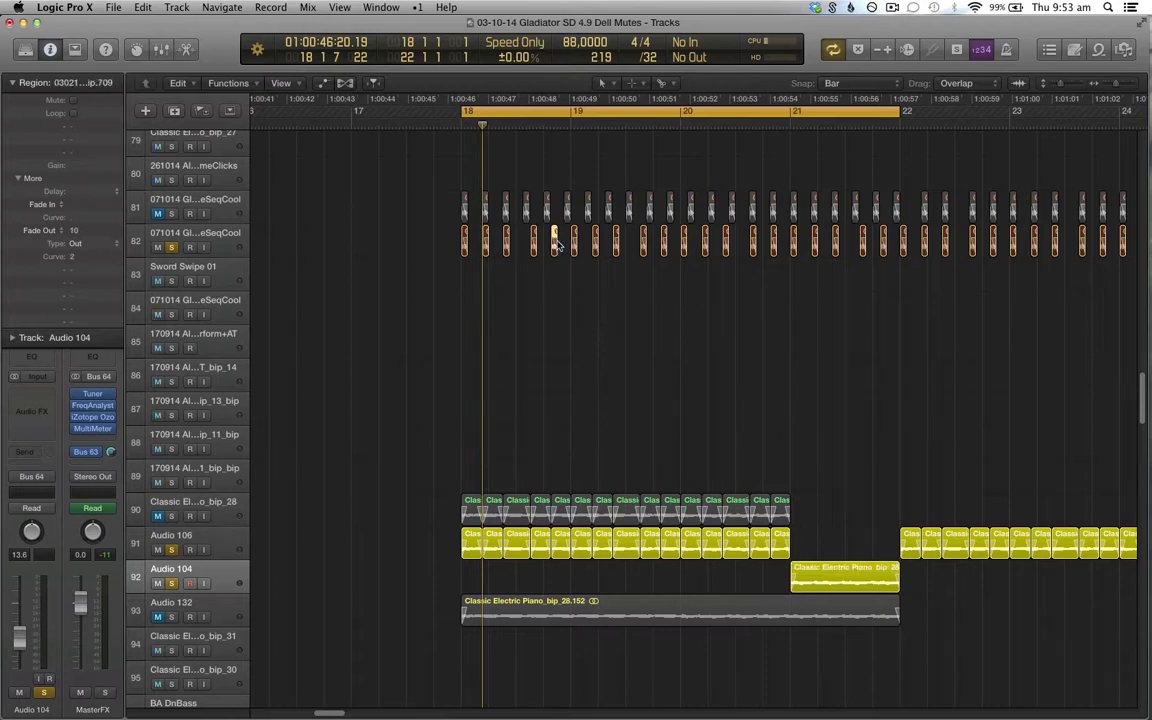
key("super+Right")
key("super+Right")
key("super+Right")
key("super+Right")
key("super+Right")
key("super+Right")
key("super+Right")
key("super+Right")
key("super+Right")
key("super+Right")
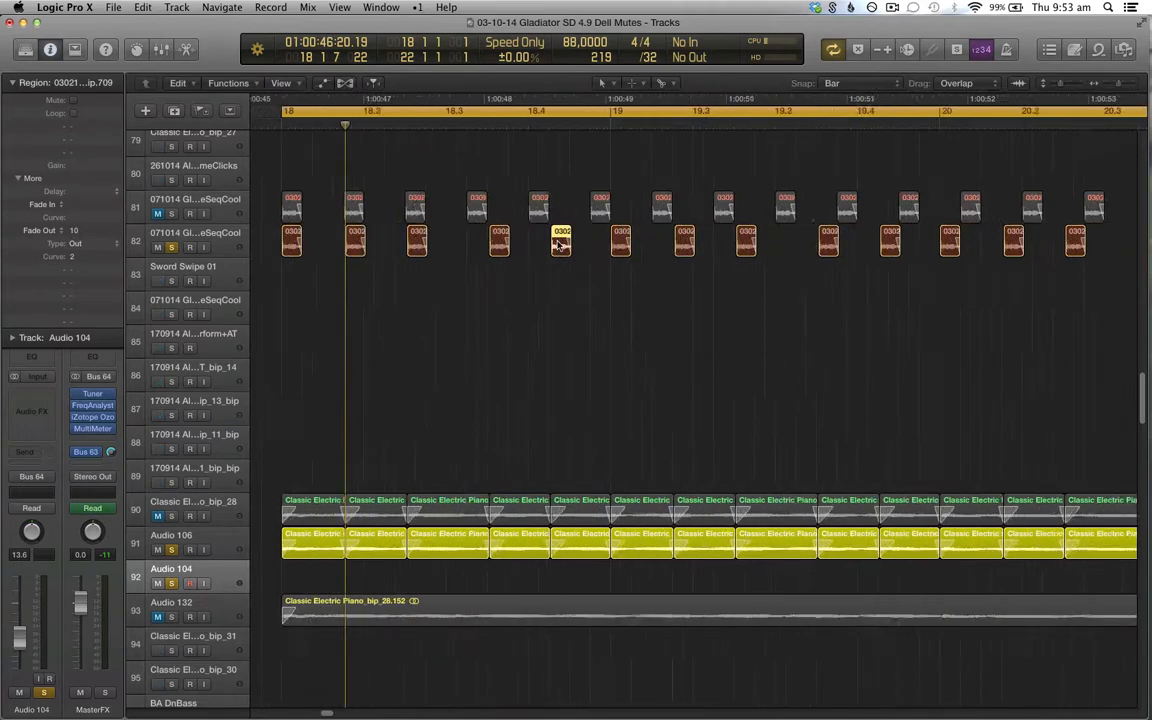
key("super+Right")
key("super+Right")
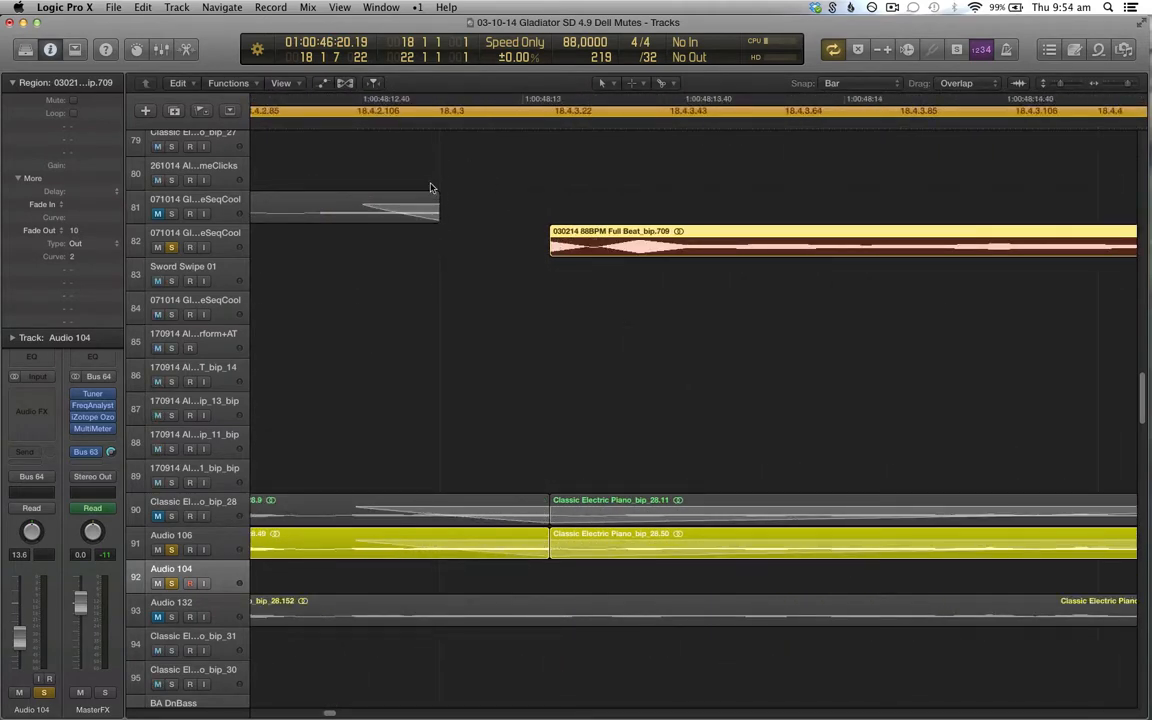
left_click(511, 343)
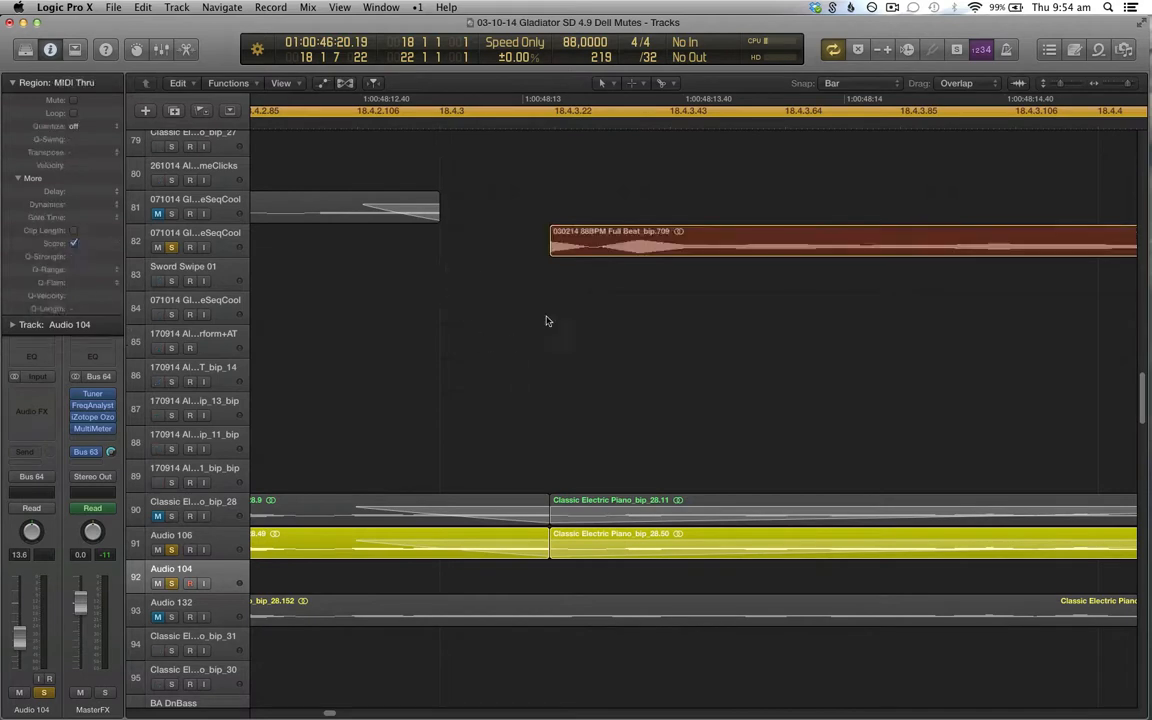
left_click(584, 248)
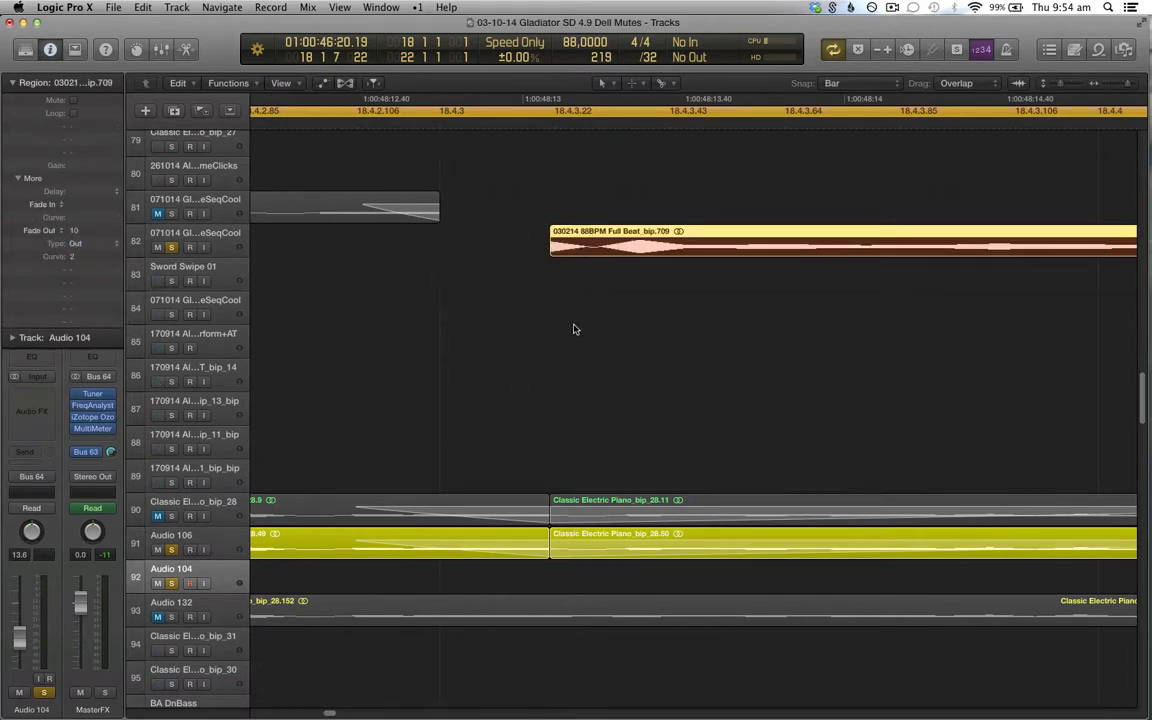
key("super+Left")
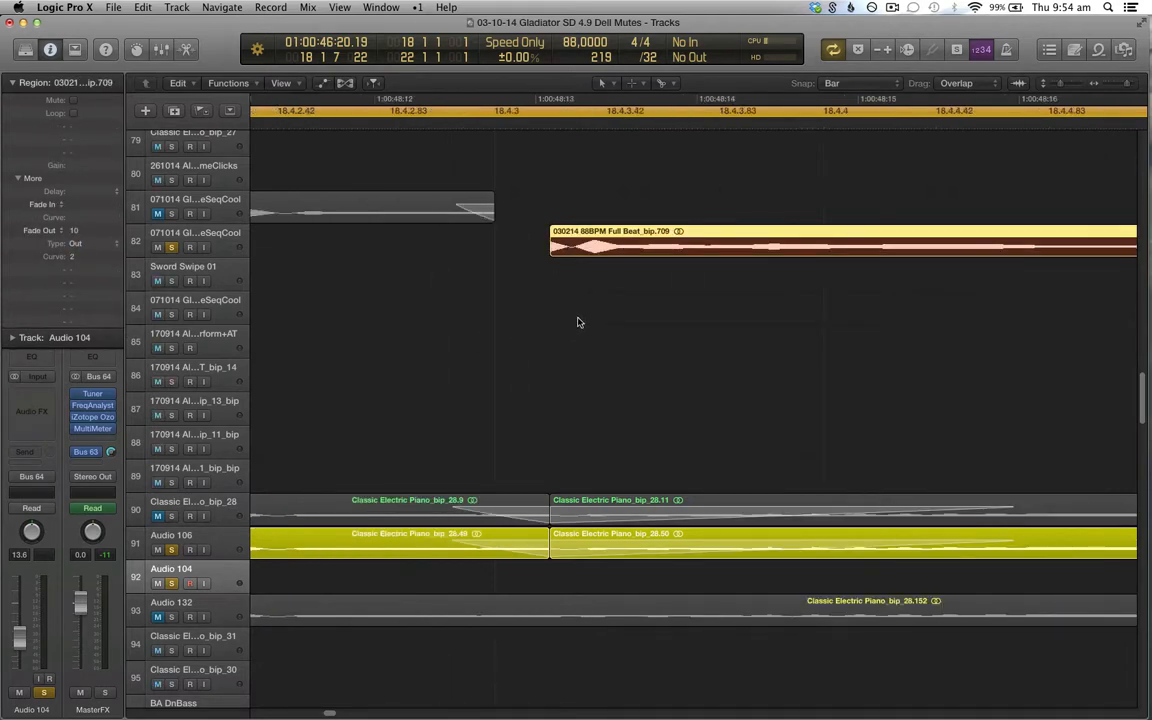
left_click(610, 321)
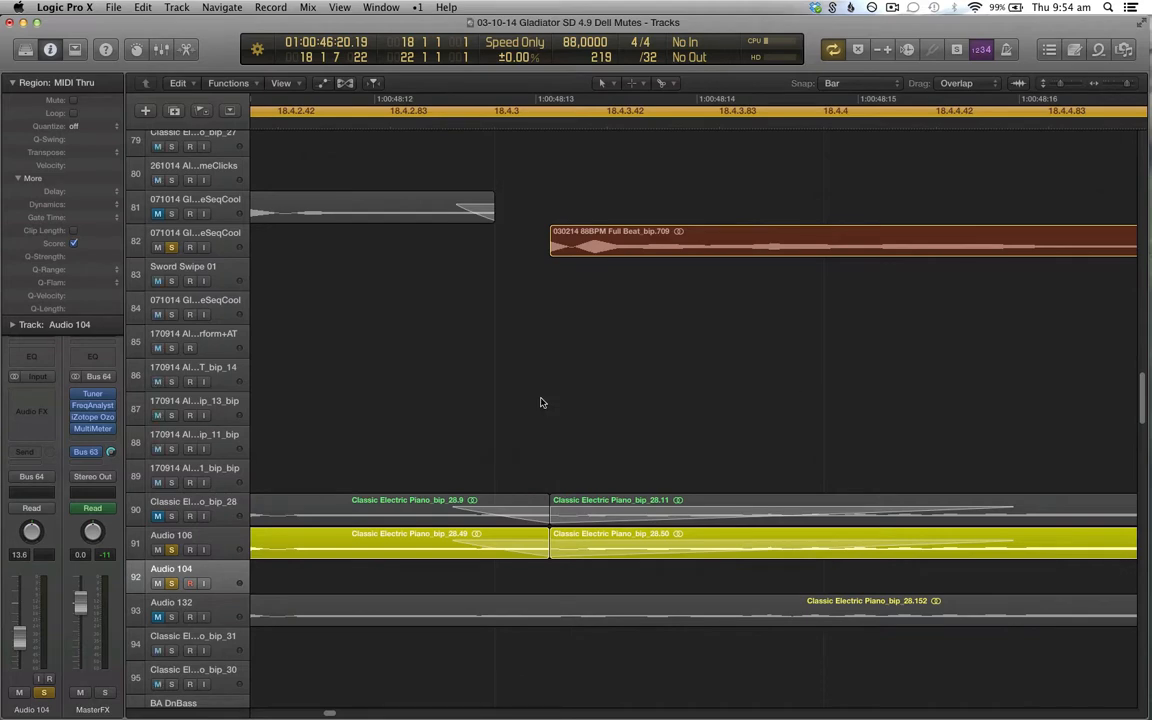
Restore the solo on Audio 104 and play the bar 18 to 22 loop with Audio 106 and track 82 also soloed
key("super+Left")
key("super+Left")
key("super+Left")
key("super+Left")
key("super+Left")
key("super+Left")
key("super+Left")
key("super+Left")
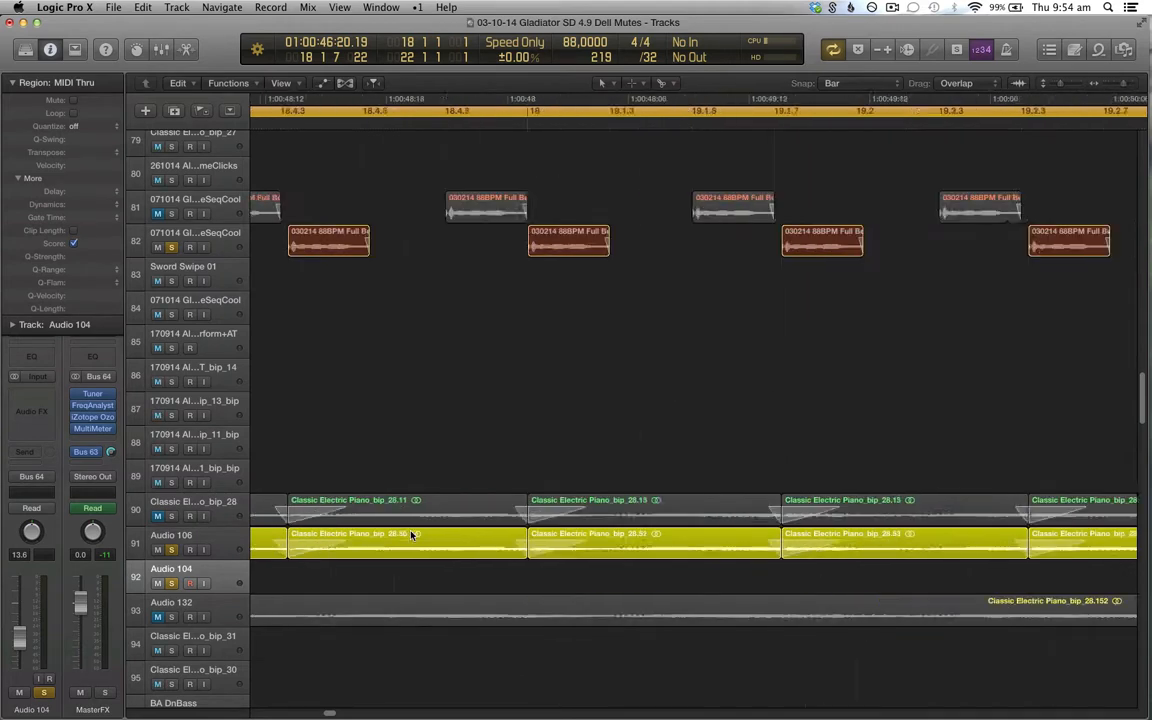
key("super+Left")
key("super+Left")
key("super+Left")
key("super+Left")
scroll(410, 535, "left", 5)
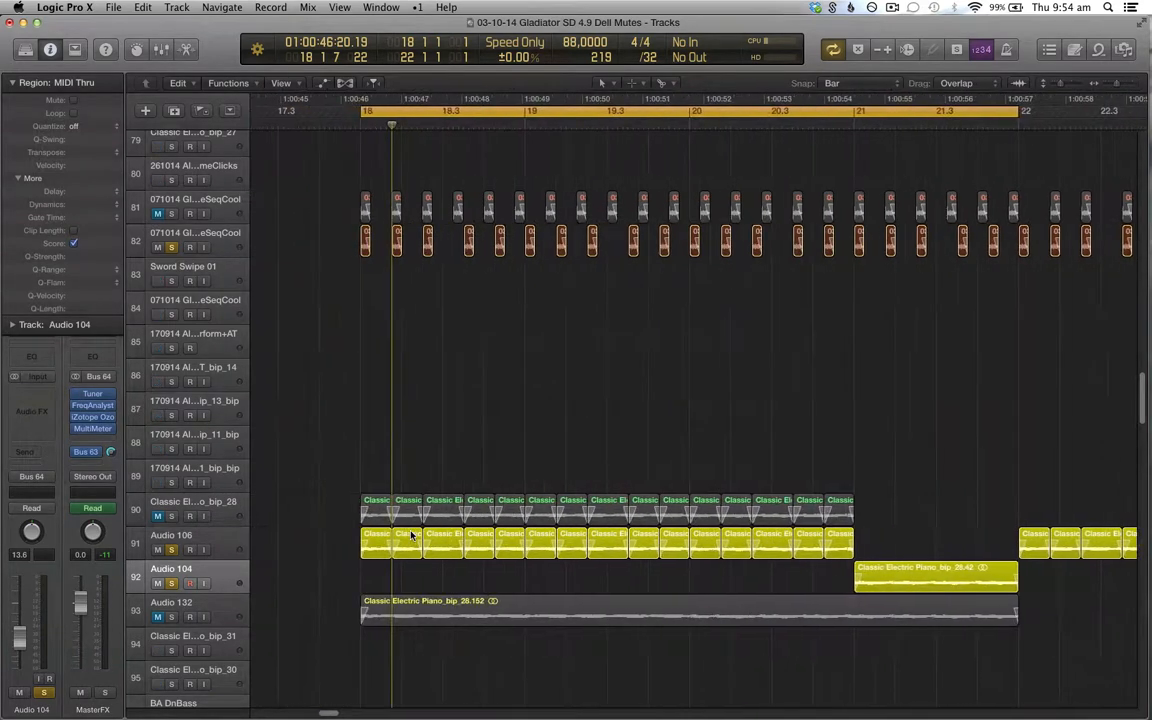
left_click(172, 247)
left_click(172, 247)
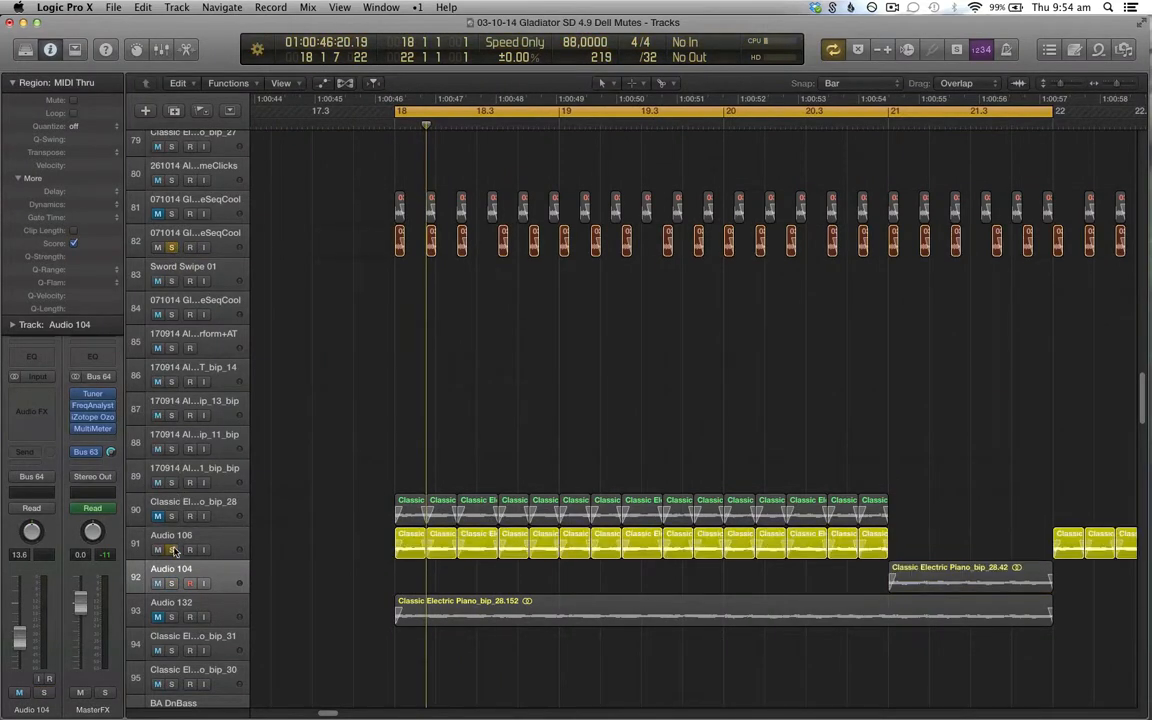
left_click(224, 543)
left_click(171, 583)
key("space")
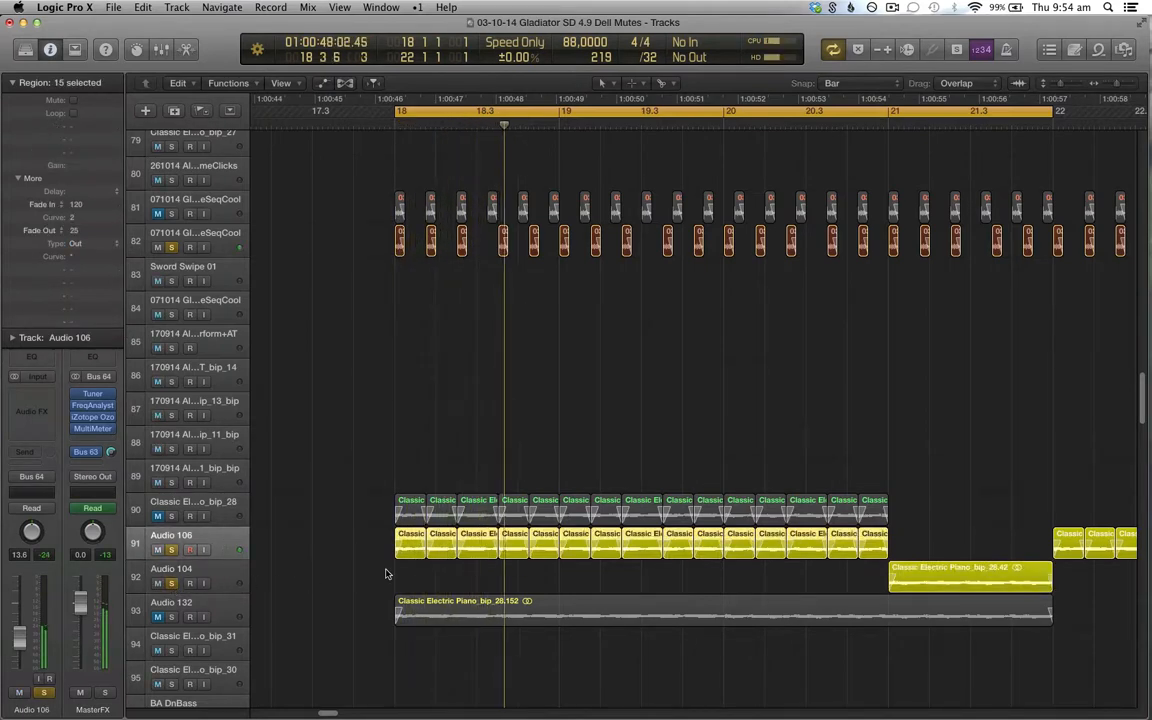
Lower the playback volume, audition the soloed beat and piano through the end of the loop, and select the Audio 104 track
key("XF86AudioLowerVolume")
key("super+Left")
key("super+Left")
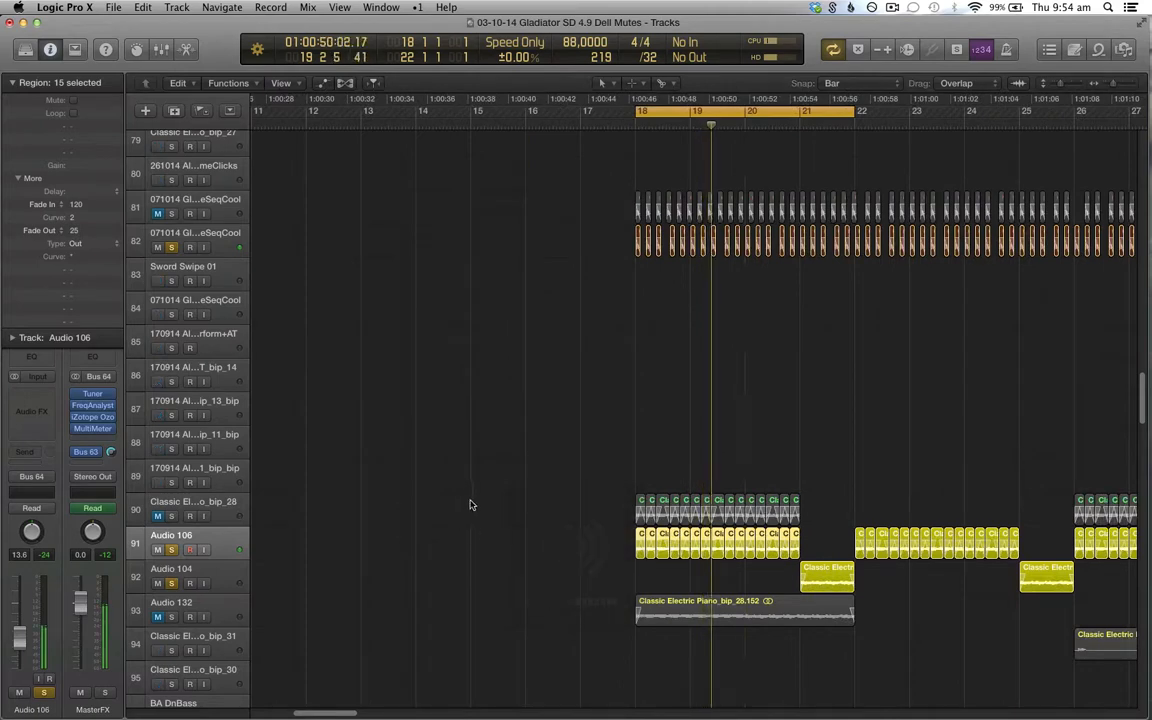
scroll(472, 500, "right", 5)
scroll(478, 492, "right", 1)
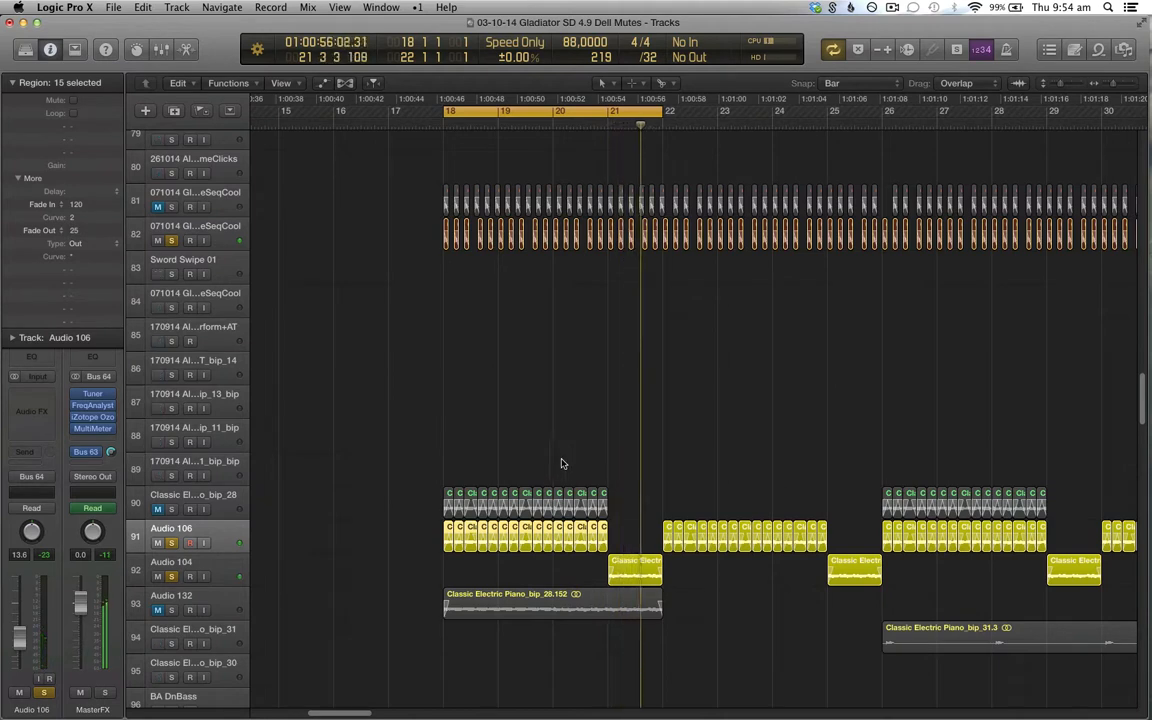
left_click(240, 568)
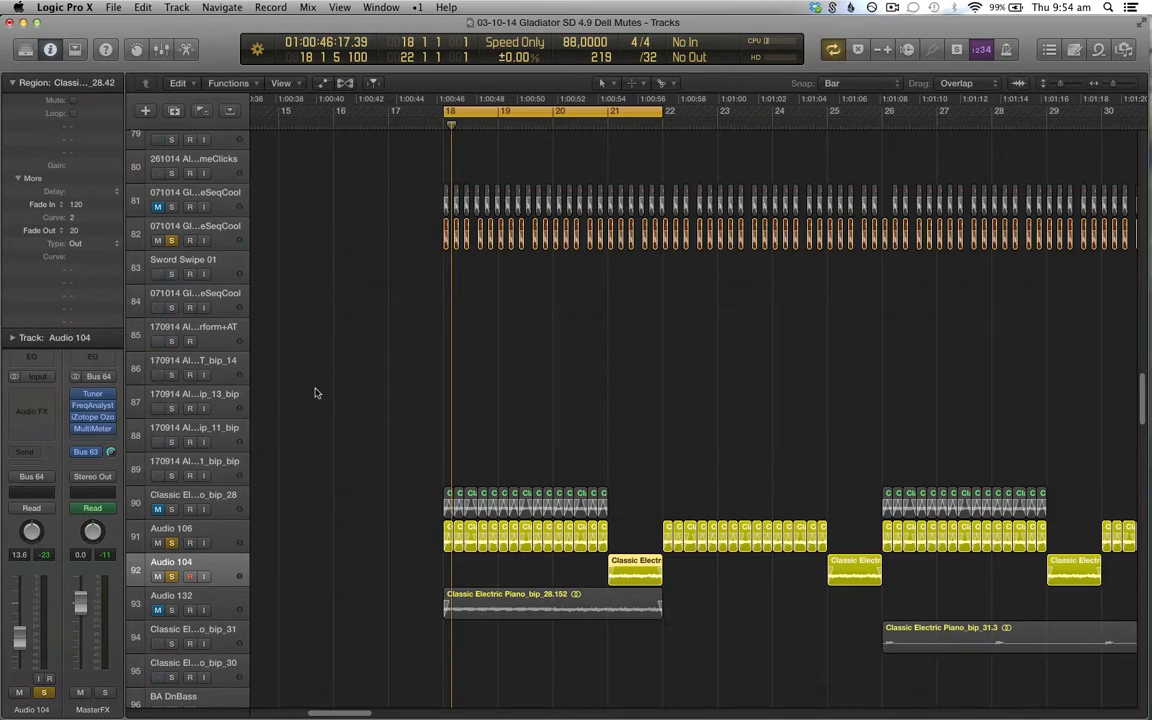
Clear all track solos, play the full mix, and turn off cycle mode during playback
left_click(172, 243, "alt")
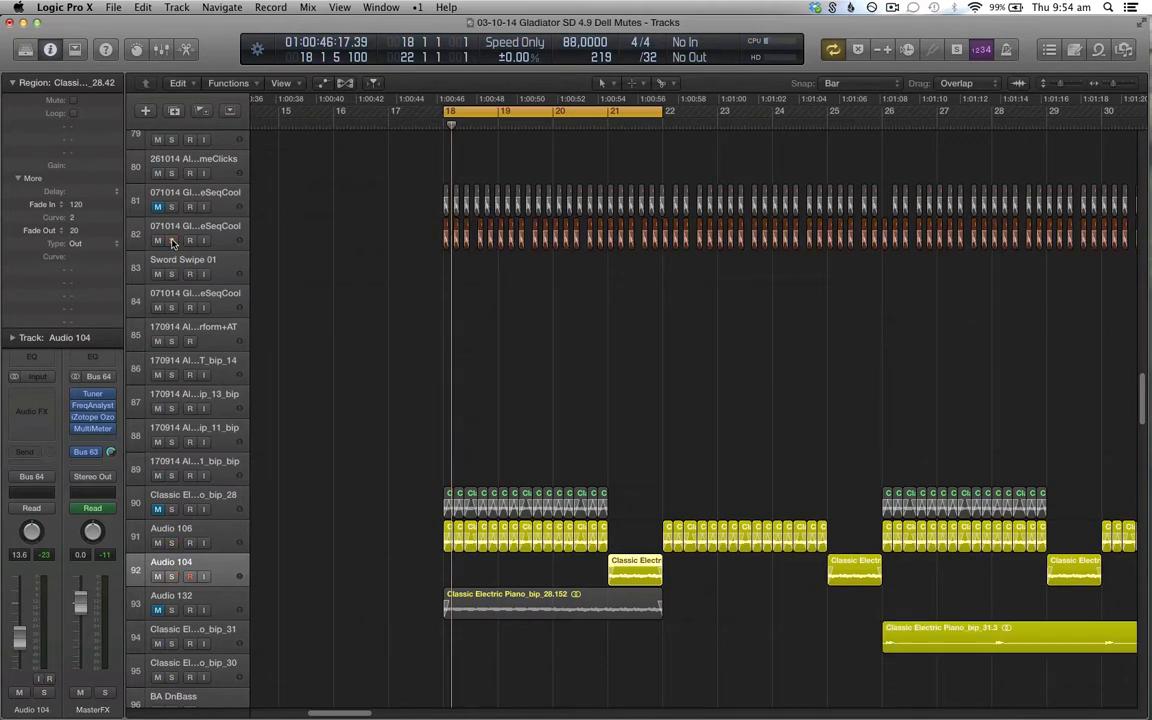
key("space")
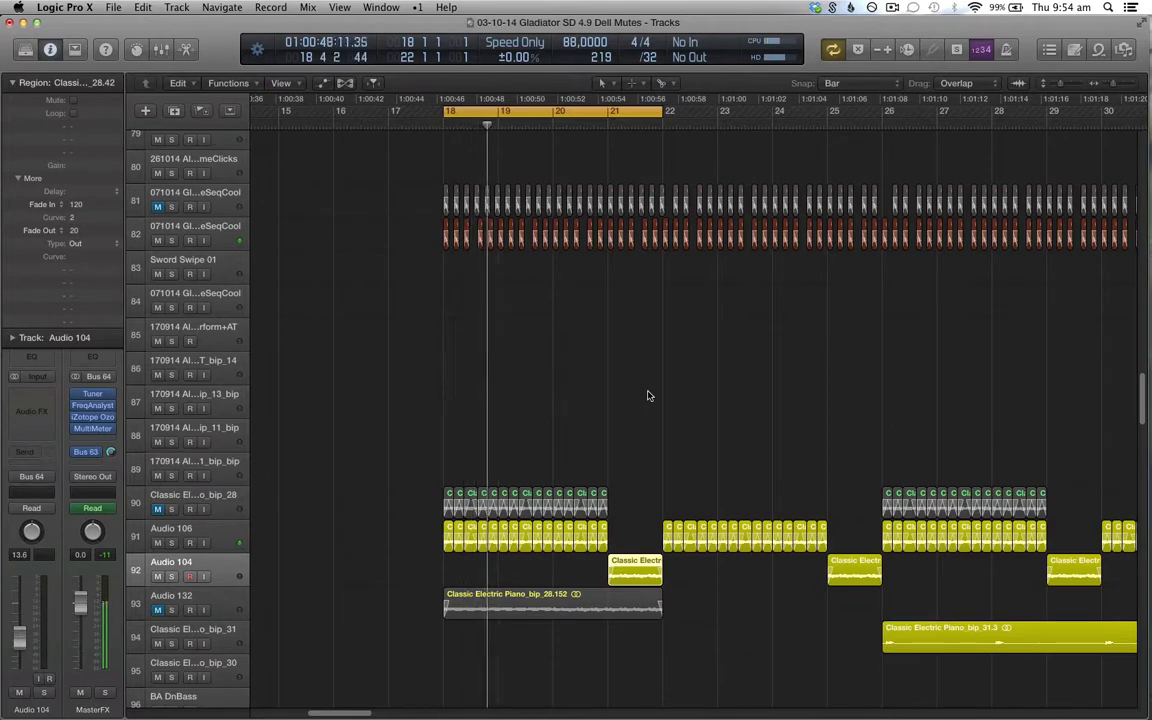
key("c")
left_click(795, 440)
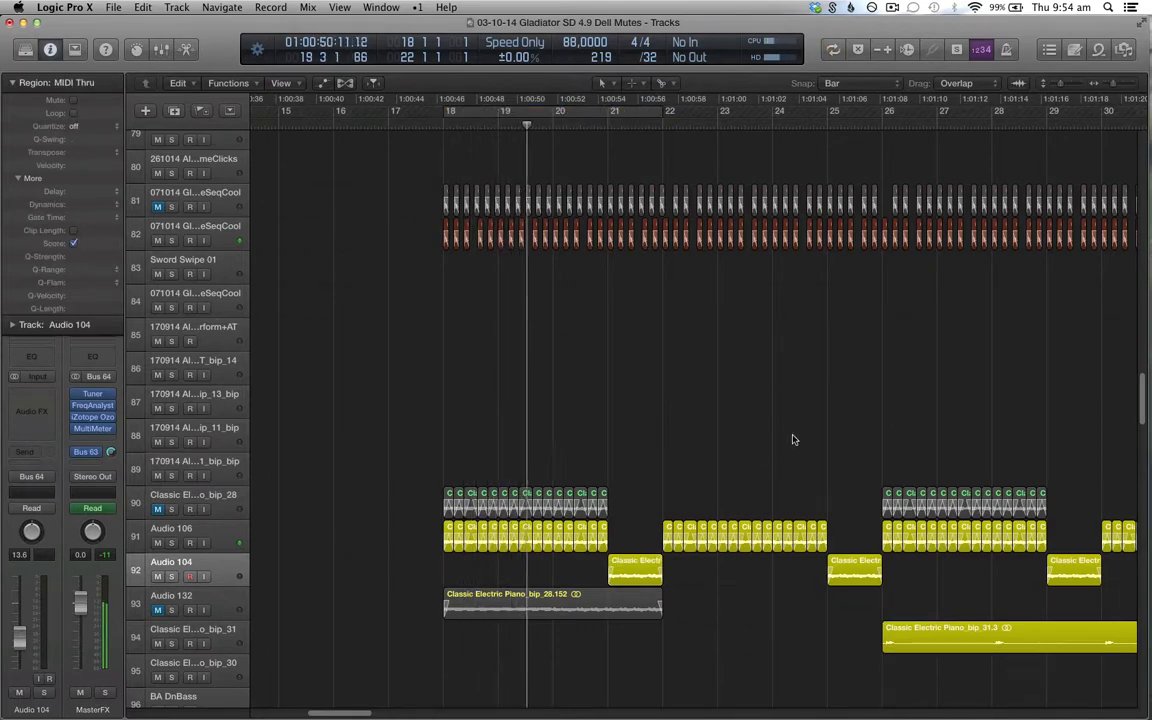
Look over the whole arrangement, including the upper tracks, while the full mix plays
key("super+Left")
key("super+Up")
key("super+Up")
key("super+Up")
key("super+Left")
key("super+Up")
key("super+Up")
key("super+Up")
key("super+Up")
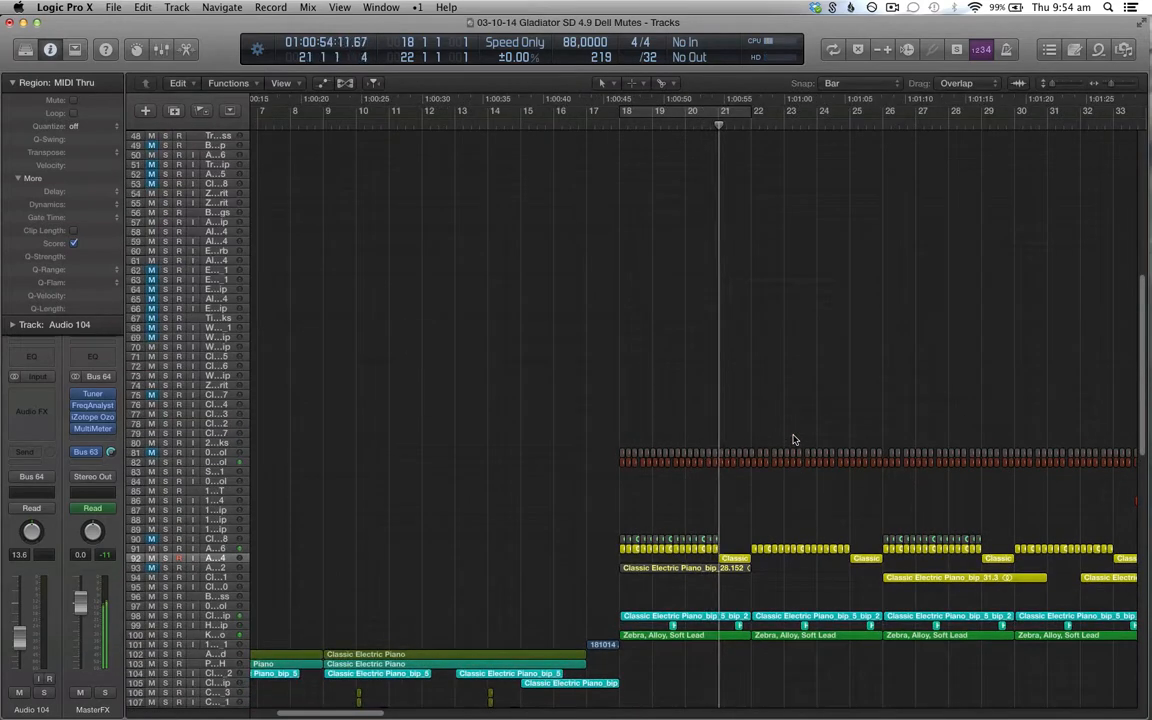
key("super+Left")
key("super+Left")
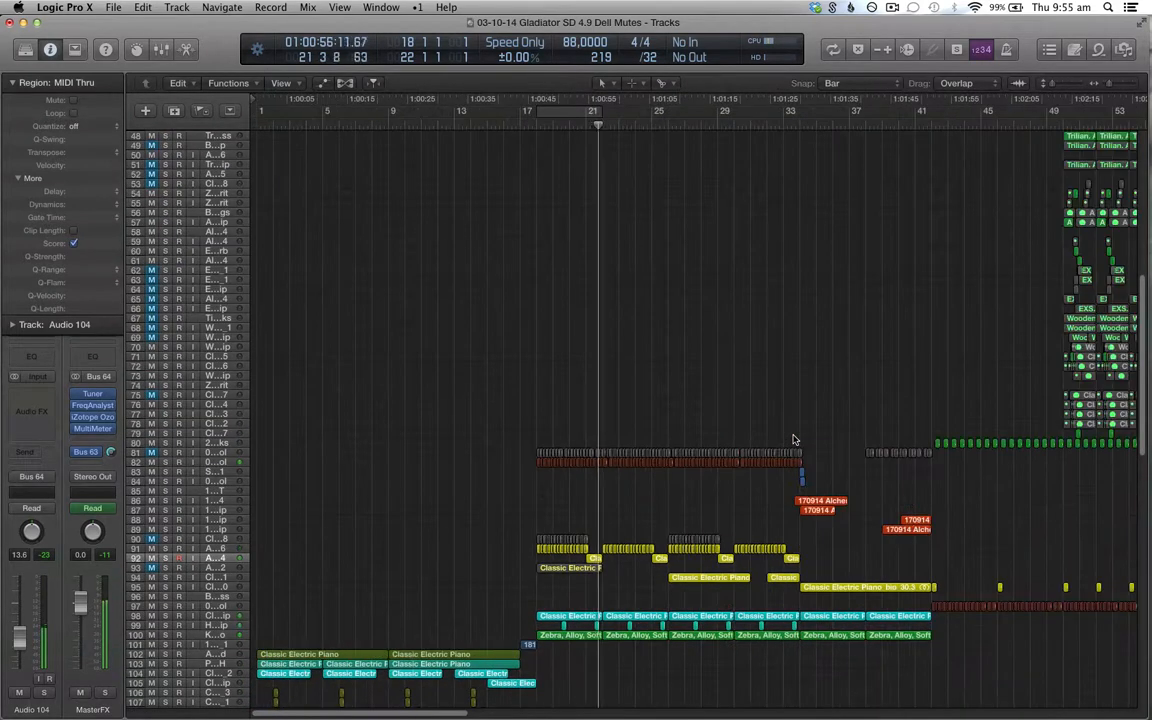
scroll(795, 440, "up", 10)
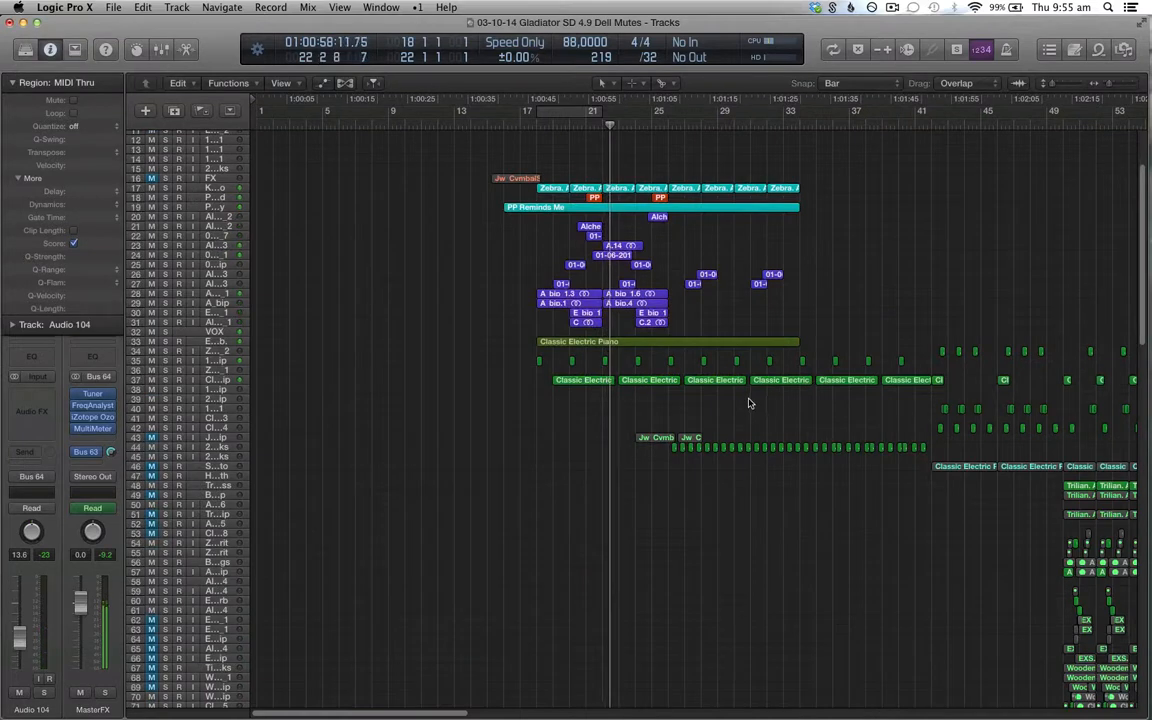